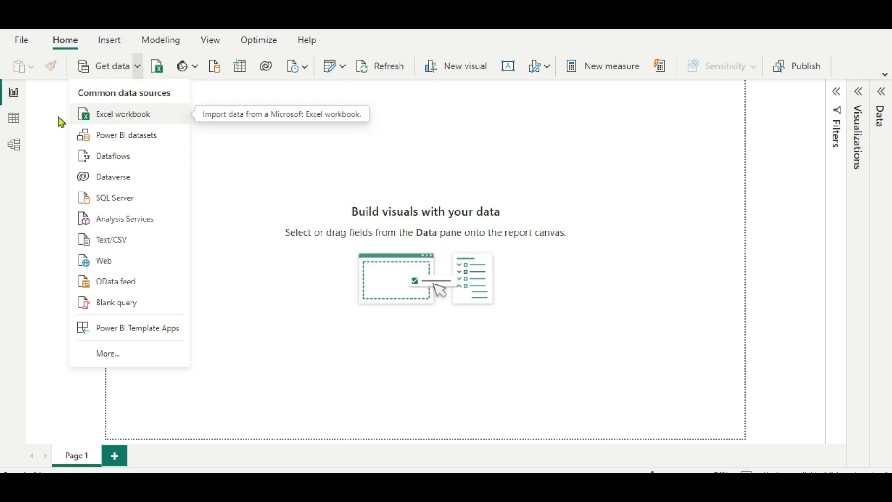
Step: Show the Orders table in the data view and examine its columns
click(15, 119)
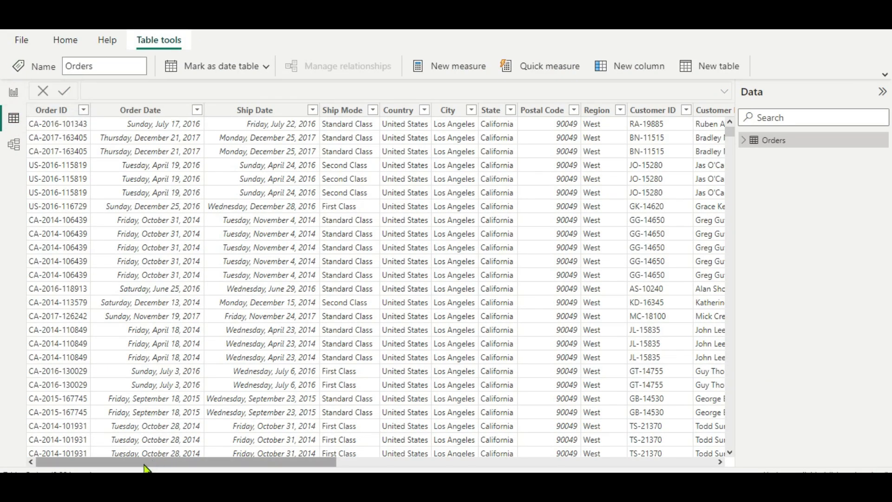
mouse_move(147, 468)
mouse_down()
mouse_move(512, 468)
mouse_move(147, 462)
mouse_up()
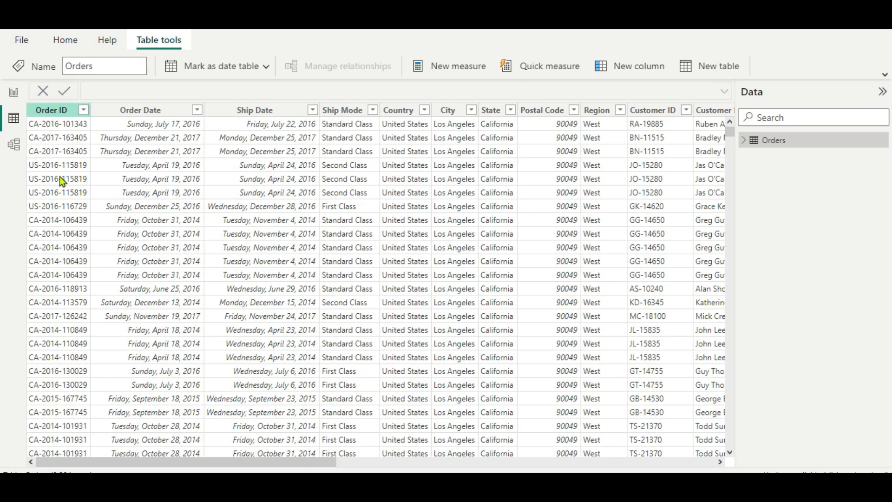
mouse_move(193, 462)
mouse_down()
mouse_move(572, 462)
mouse_move(190, 462)
mouse_up()
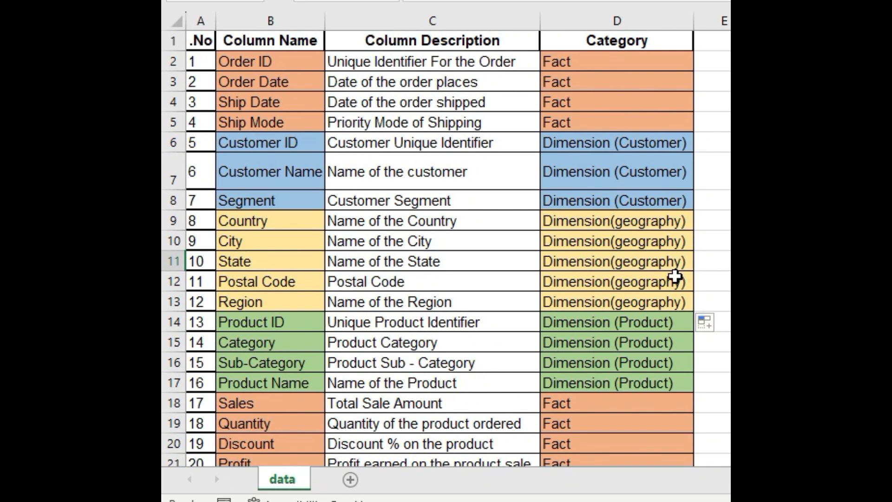
Step: Switch to the Excel column list and review which columns are facts or customer, geography and product dimensions
scroll(292, 304, down, 2)
scroll(292, 305, up, 2)
scroll(251, 283, down, 2)
scroll(247, 260, up, 2)
scroll(621, 376, down, 1)
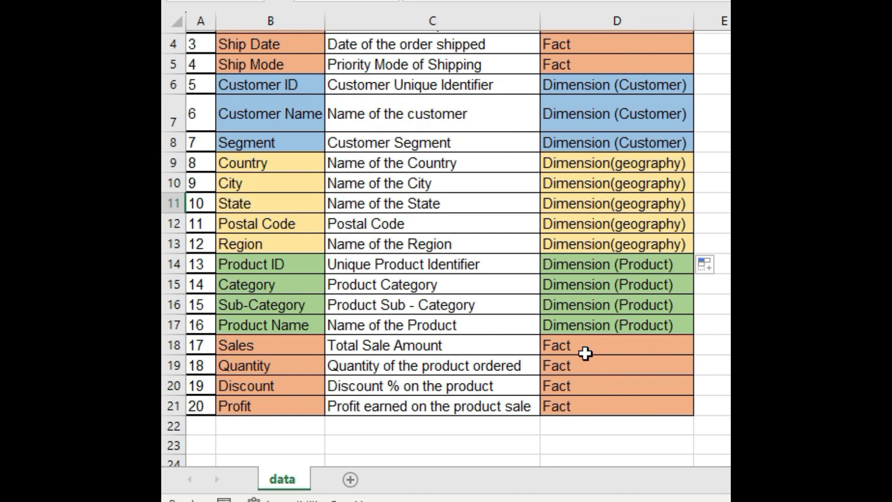
scroll(583, 390, up, 1)
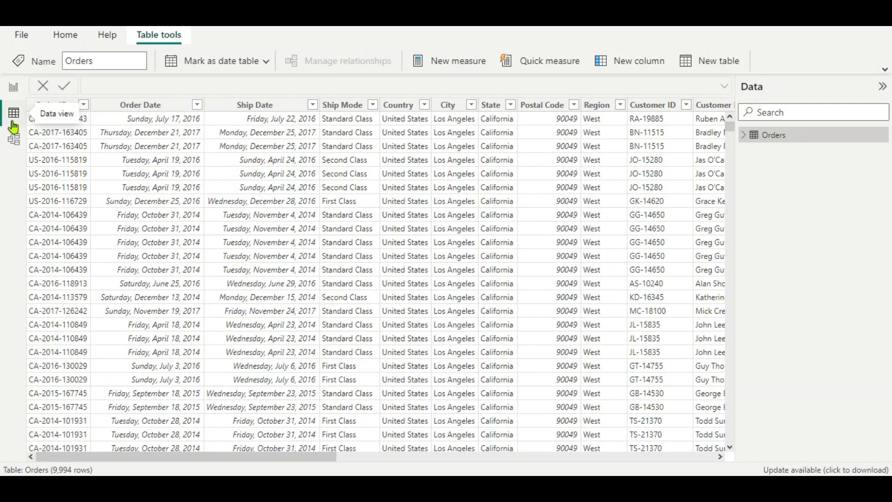
Step: Switch back to Power BI's report view and open the data in the Power Query editor
click(13, 87)
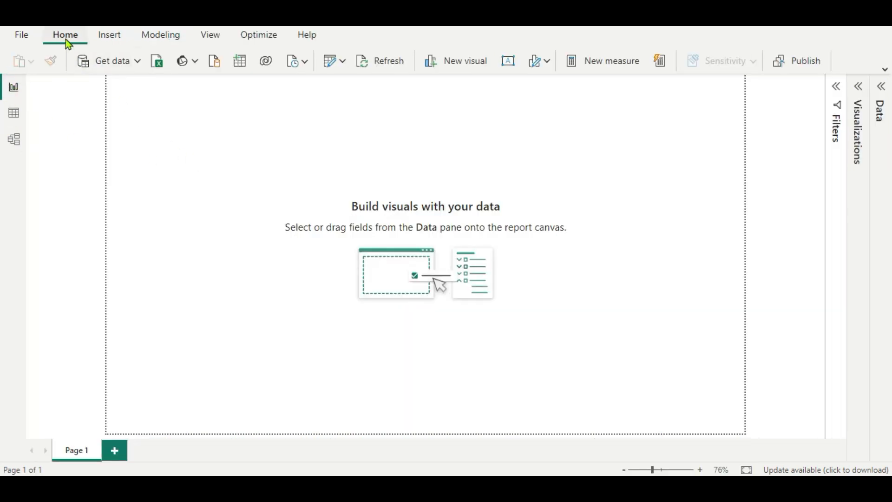
click(342, 63)
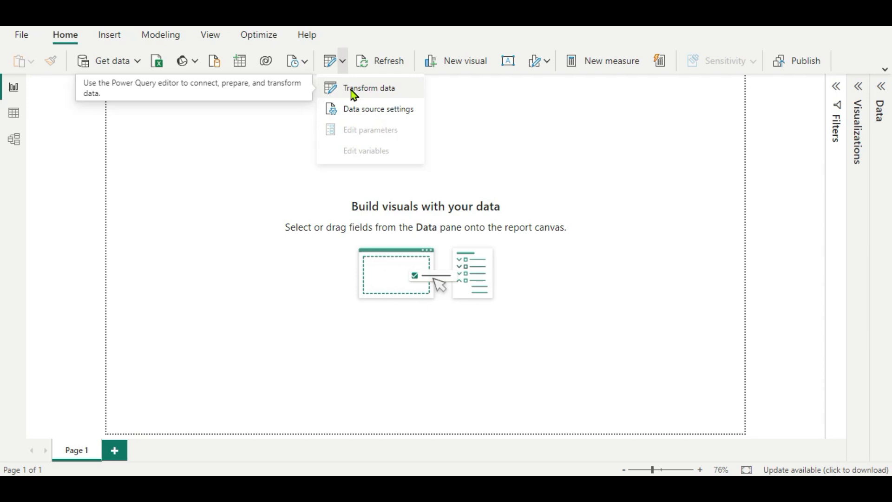
click(352, 91)
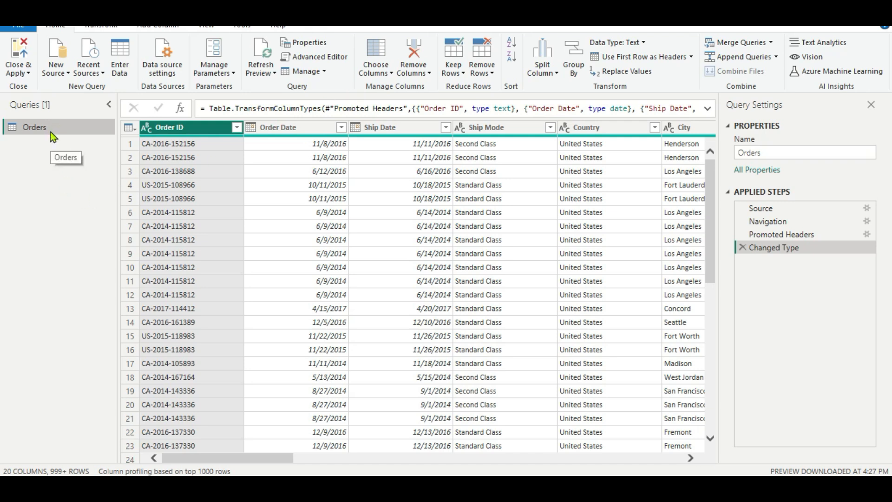
mouse_move(192, 461)
mouse_down()
mouse_move(593, 472)
mouse_move(185, 474)
mouse_up()
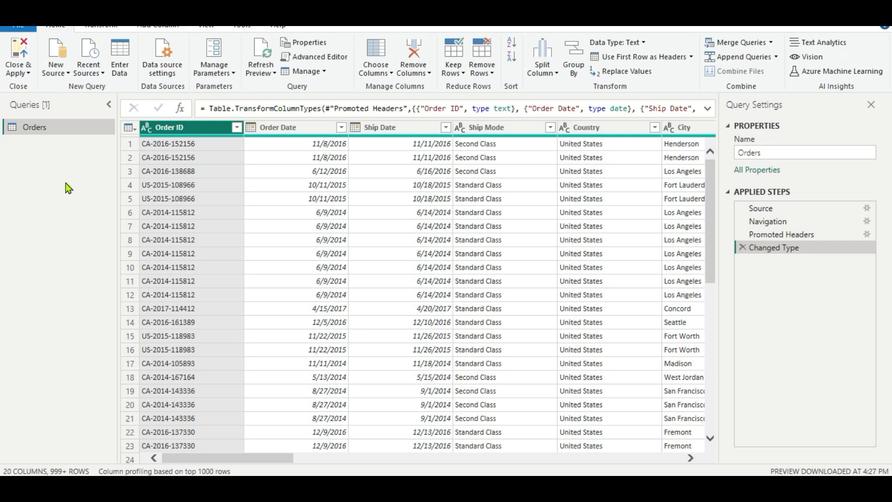
Step: Duplicate the Orders query and rename the copy Customer_dim
right_click(38, 127)
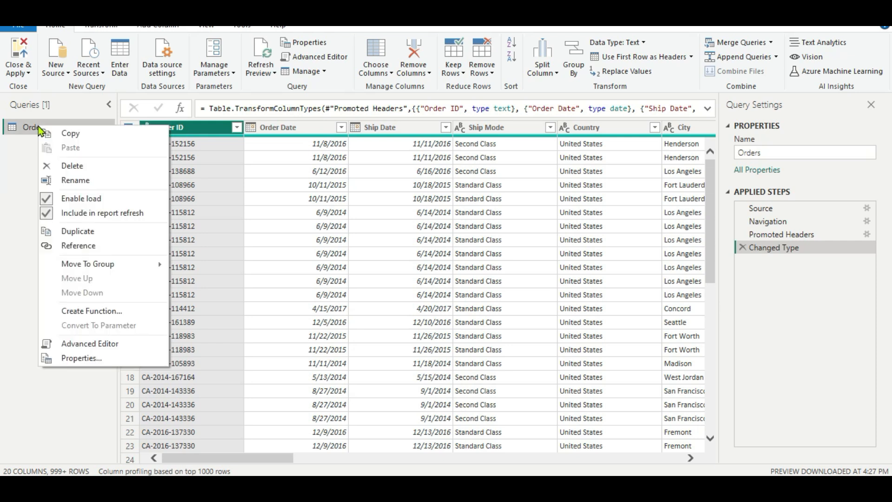
click(71, 231)
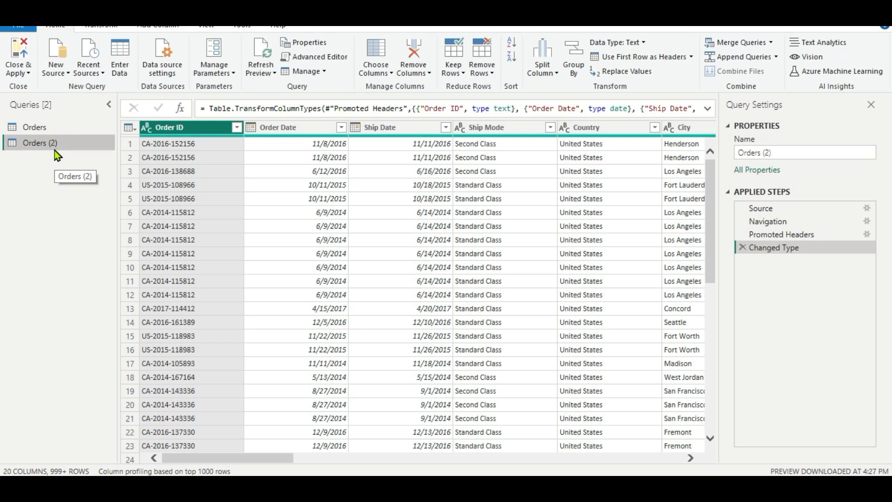
click(776, 152)
key(BackSpace)
key(BackSpace)
key(BackSpace)
key(BackSpace)
key(BackSpace)
key(BackSpace)
key(BackSpace)
key(BackSpace)
key(BackSpace)
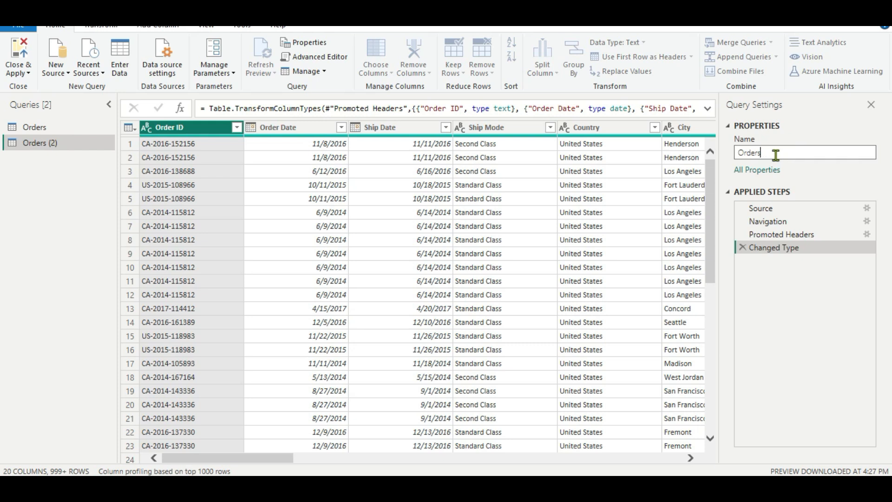
text(Cus)
text(tomer)
text(_Nam)
drag(218, 460, 410, 447)
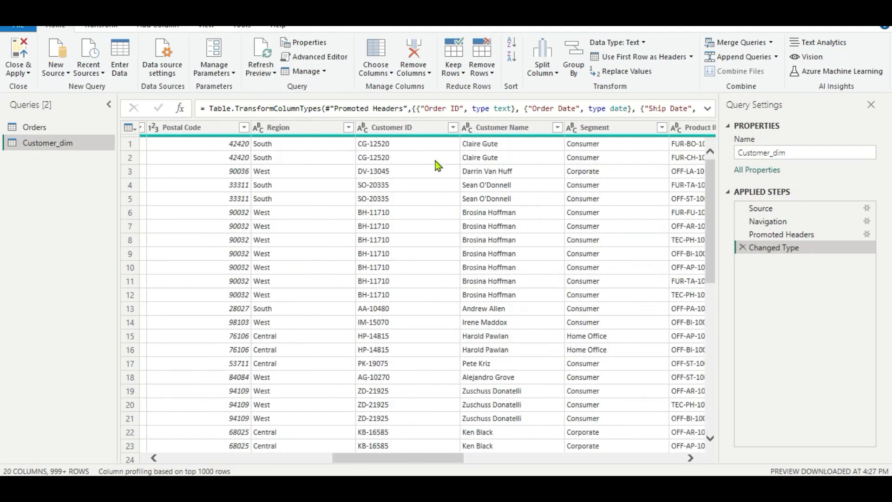
click(409, 128)
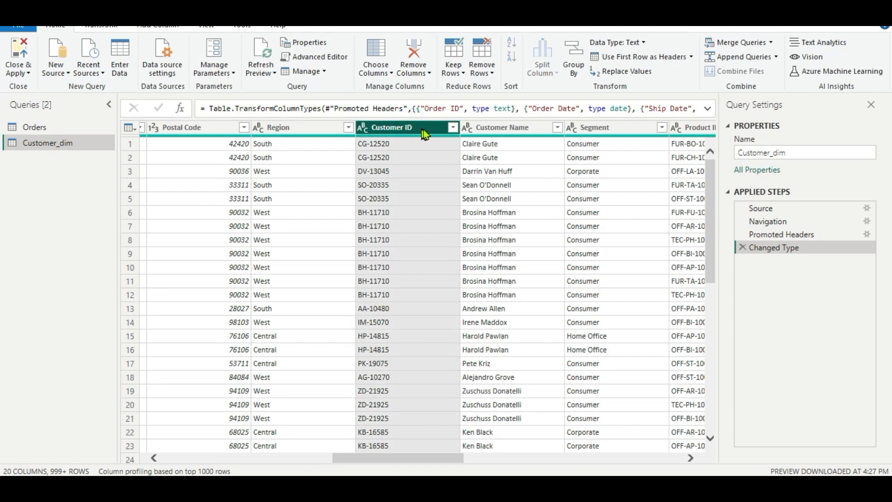
ctrl+click(498, 131)
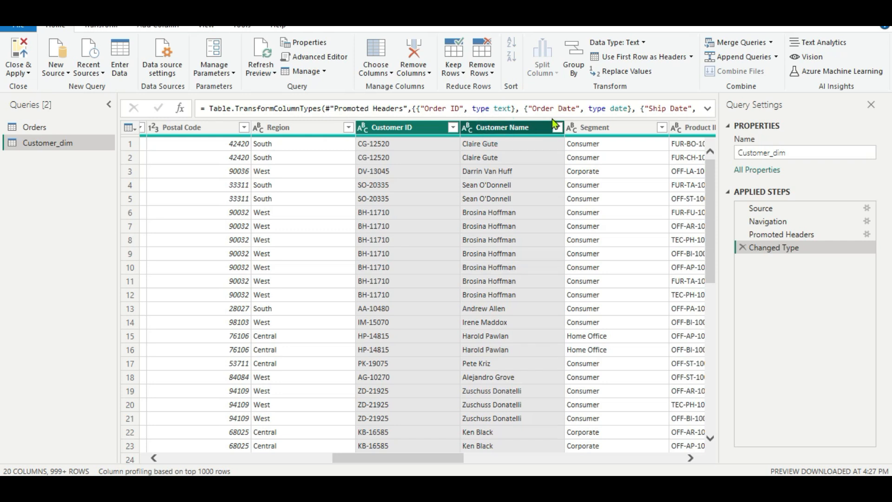
ctrl+click(589, 129)
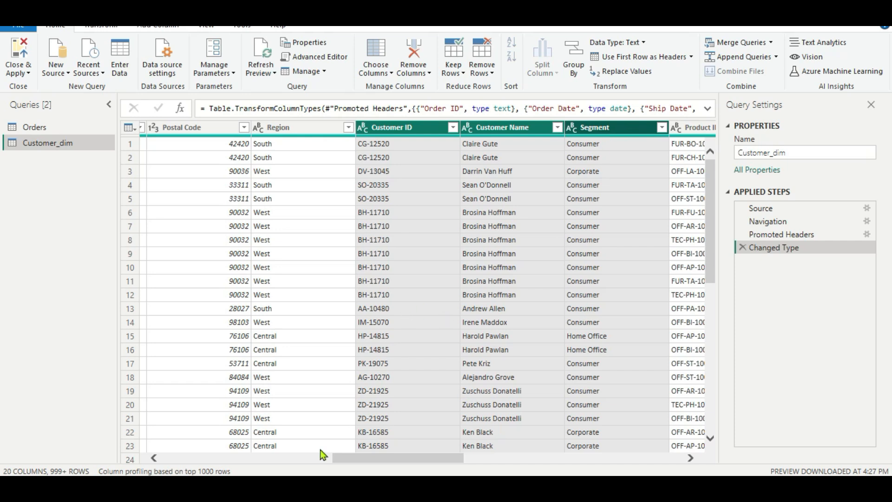
drag(392, 461, 221, 461)
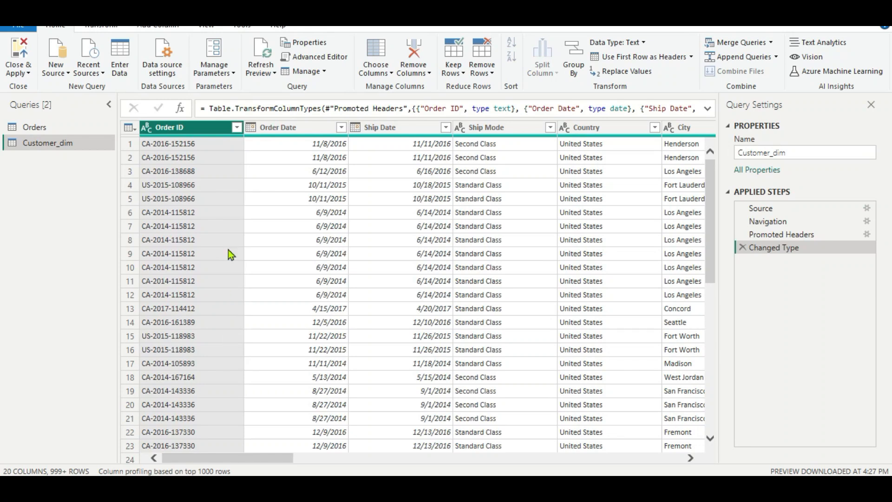
click(175, 130)
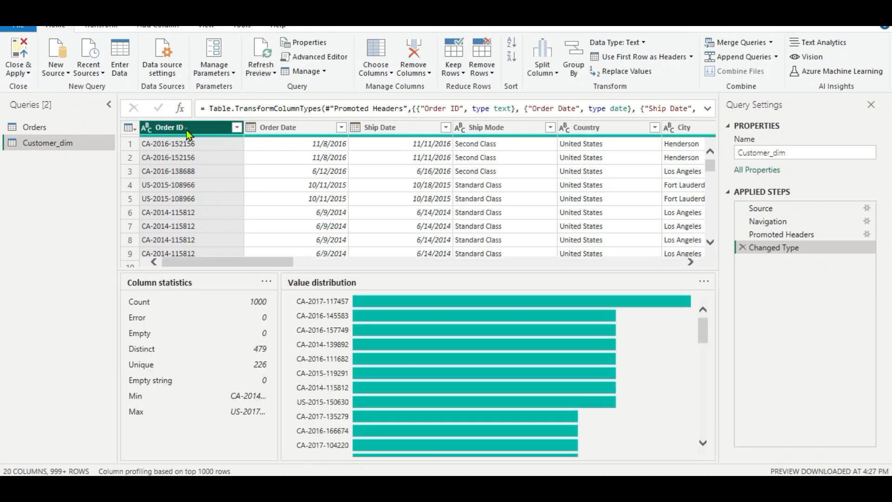
ctrl+click(188, 130)
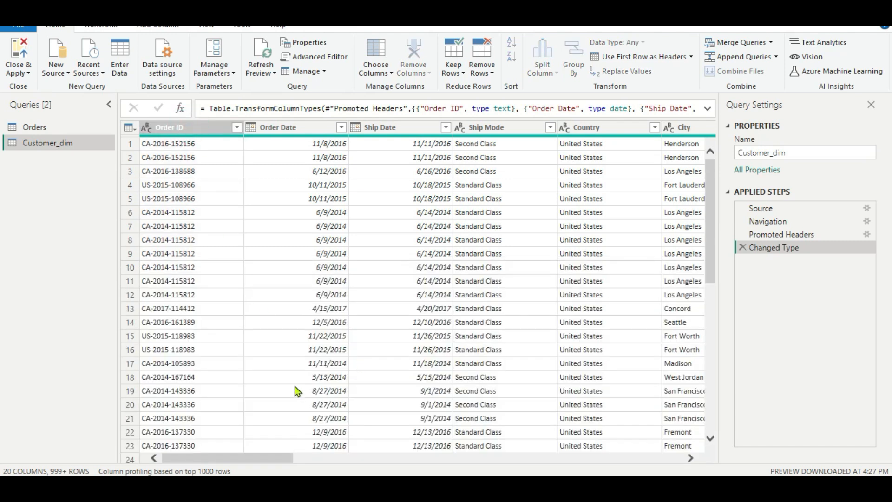
Step: Keep only the Customer ID, Customer Name and Segment columns in Customer_dim by removing all other columns
drag(227, 458, 445, 446)
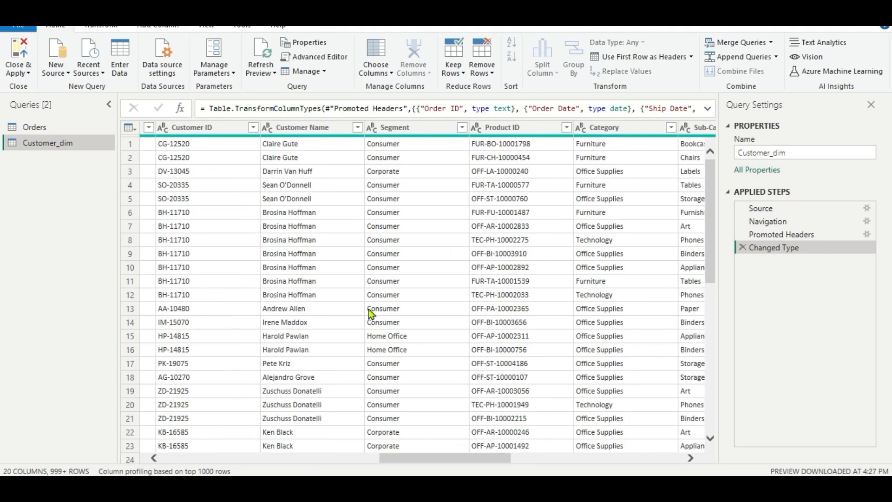
click(209, 127)
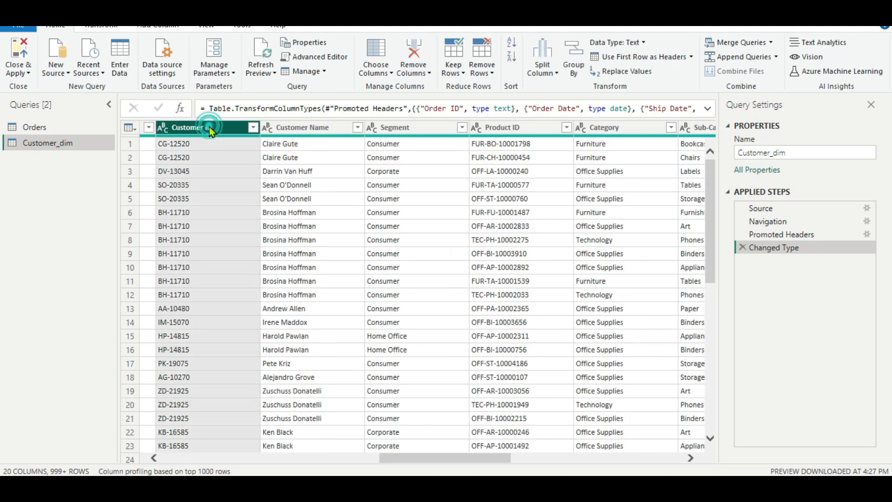
ctrl+click(294, 128)
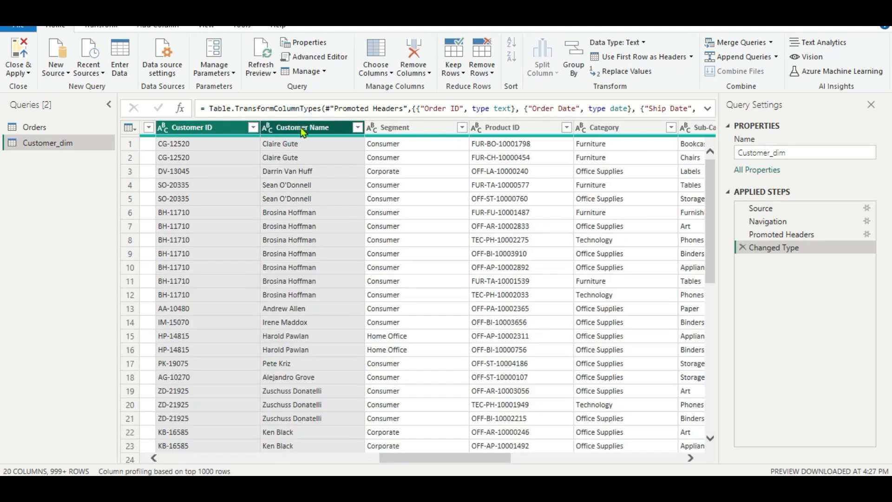
ctrl+click(392, 127)
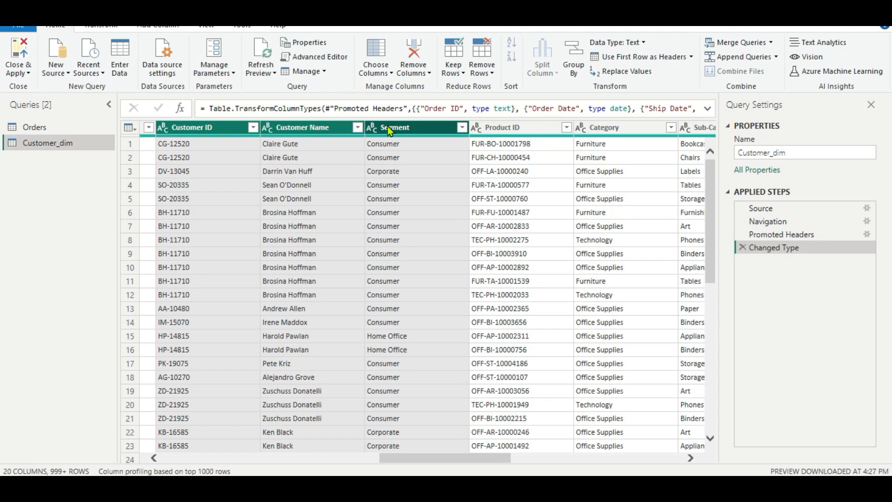
right_click(388, 127)
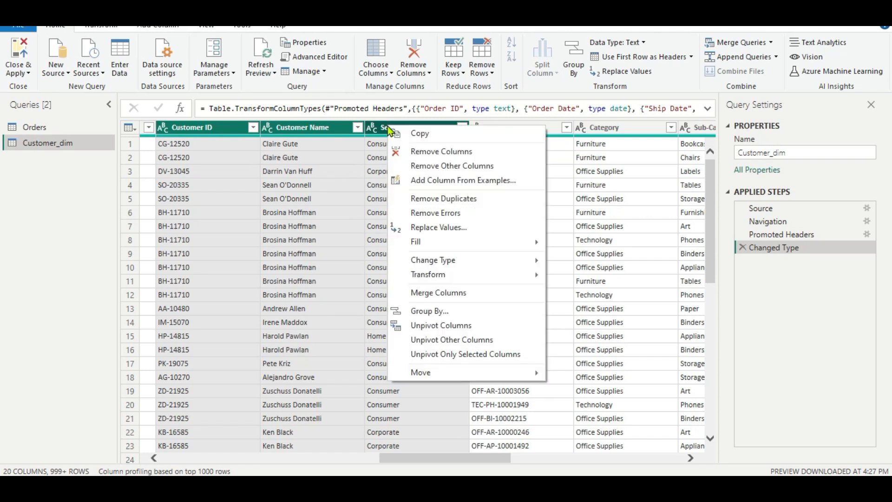
click(424, 169)
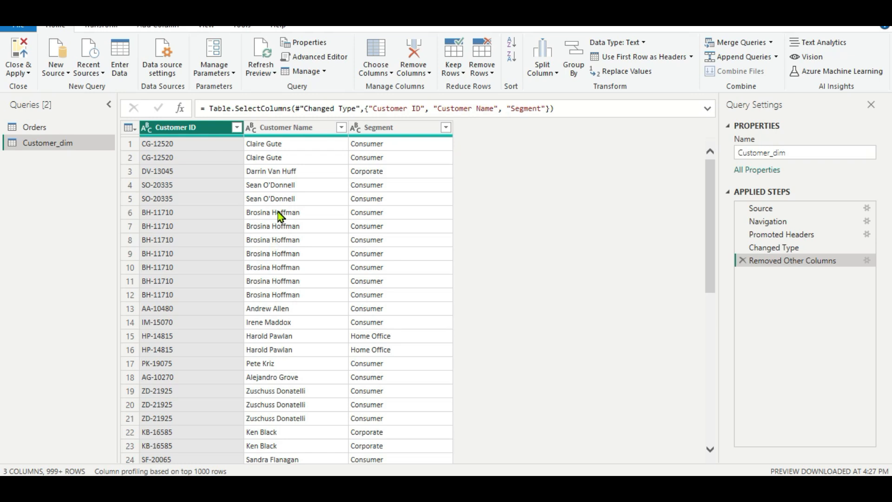
Step: Remove duplicate rows across all three columns of Customer_dim and check the remaining rows
click(200, 146)
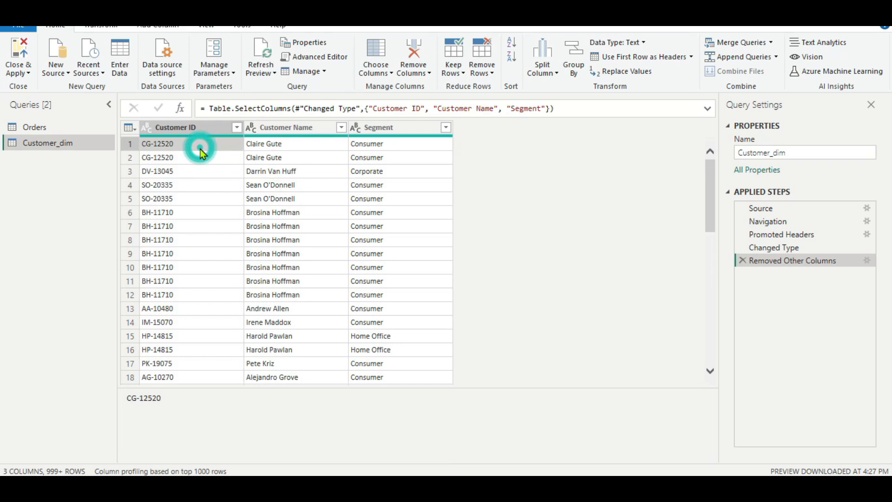
key(ctrl+a)
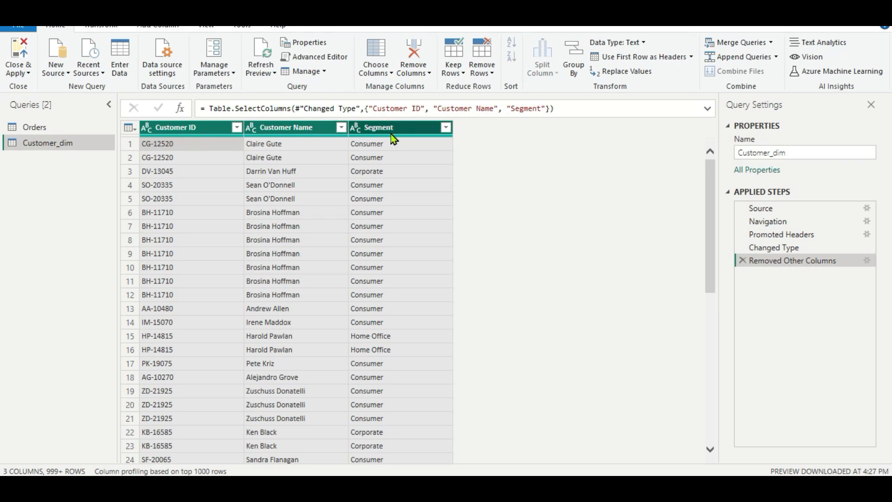
click(492, 73)
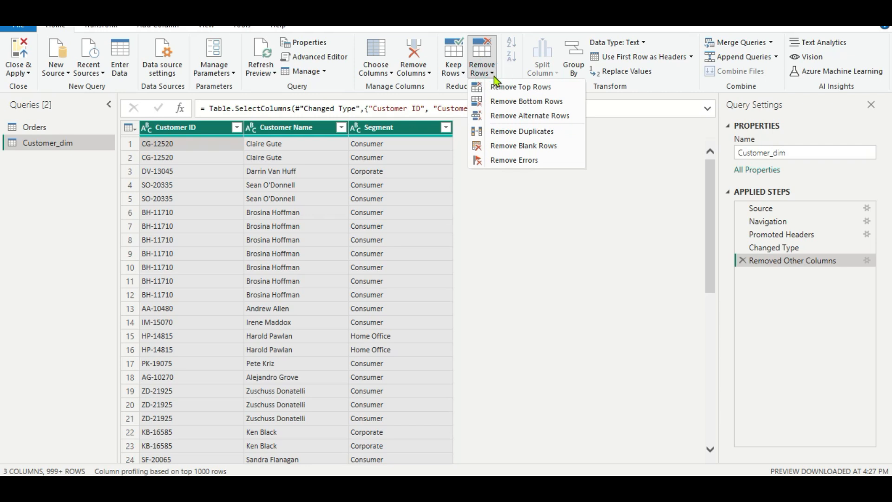
click(496, 133)
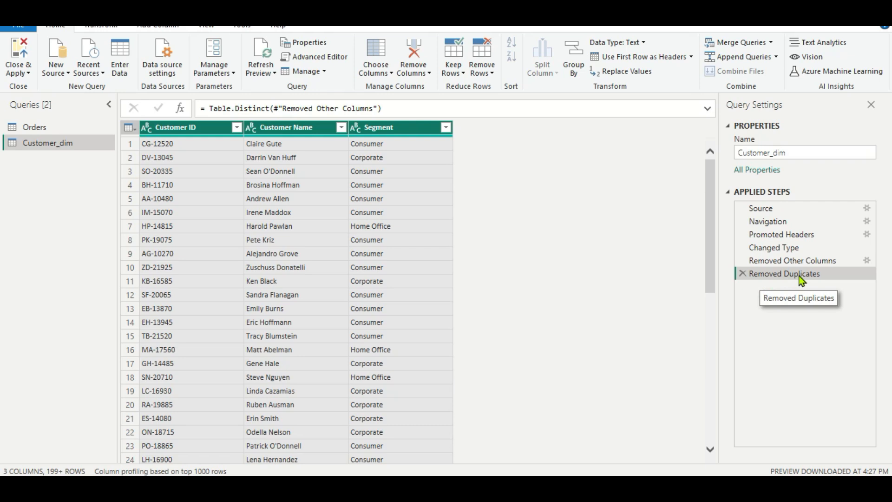
scroll(309, 289, down, 7)
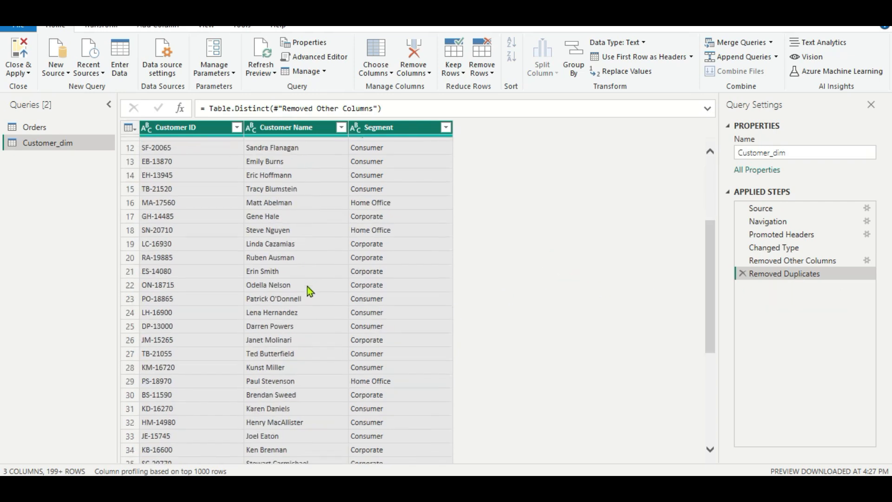
scroll(309, 289, up, 5)
scroll(308, 290, up, 3)
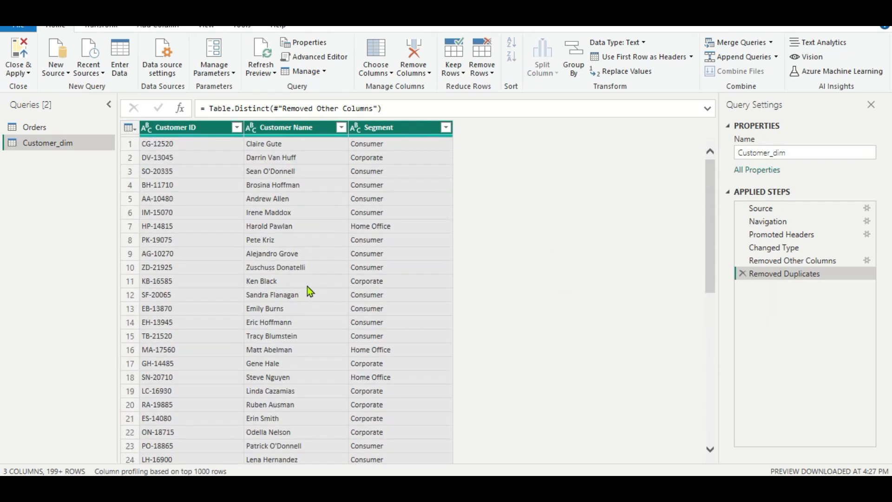
Step: Sort the Customer_dim table by Customer ID in descending order
click(237, 128)
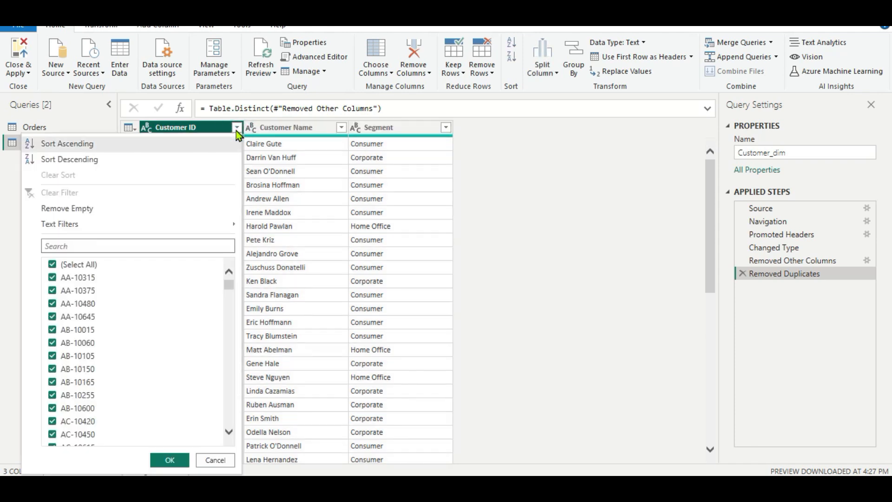
click(236, 128)
click(236, 129)
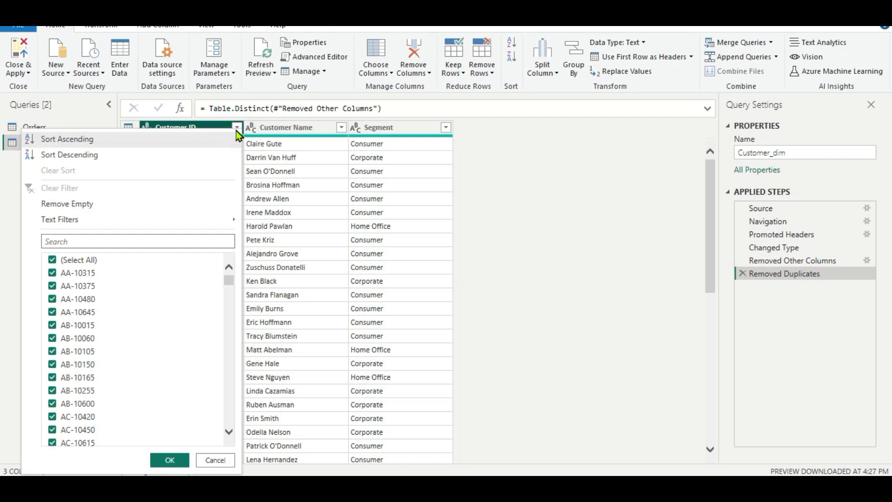
click(181, 156)
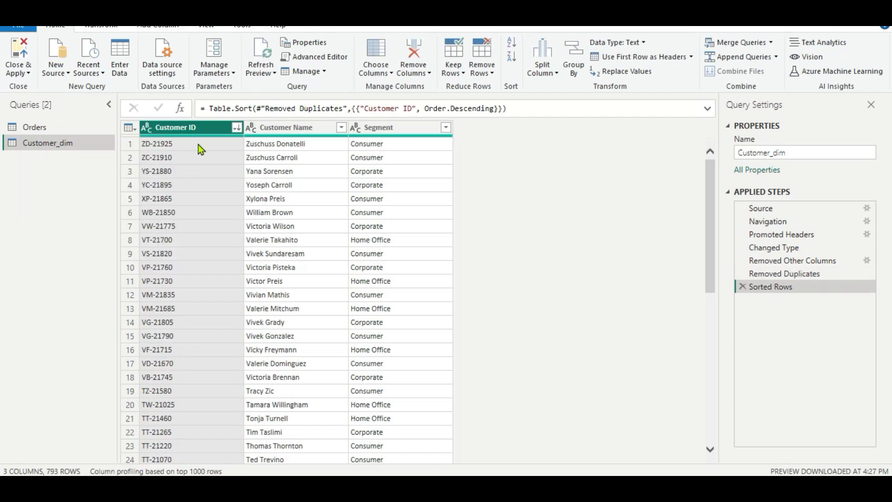
Step: Sort Customer_dim by Customer ID in ascending order and compare its columns with those of the Orders table
click(238, 127)
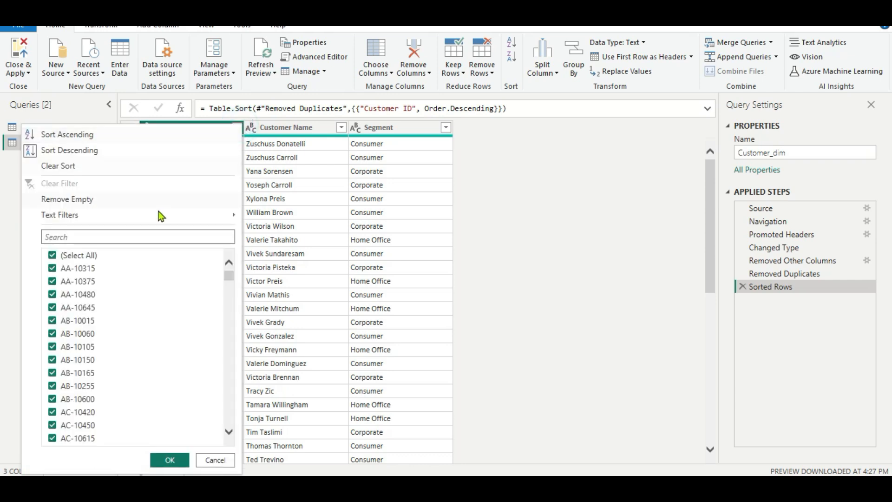
click(71, 139)
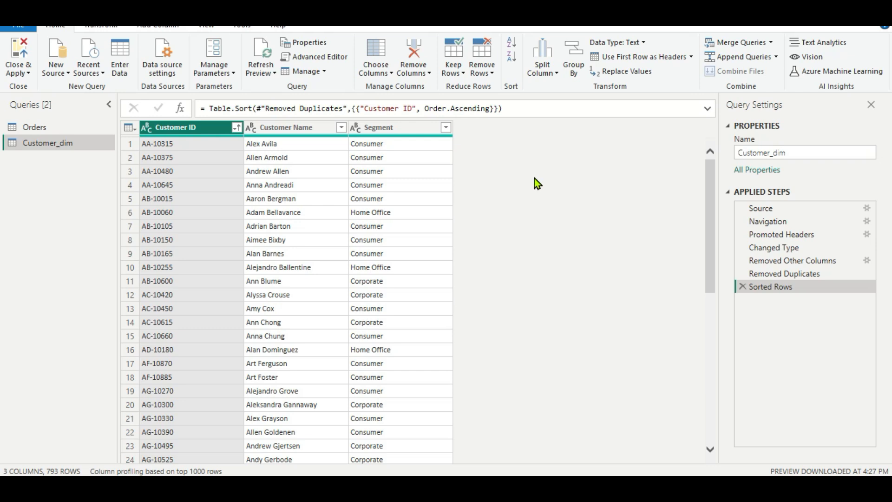
click(44, 127)
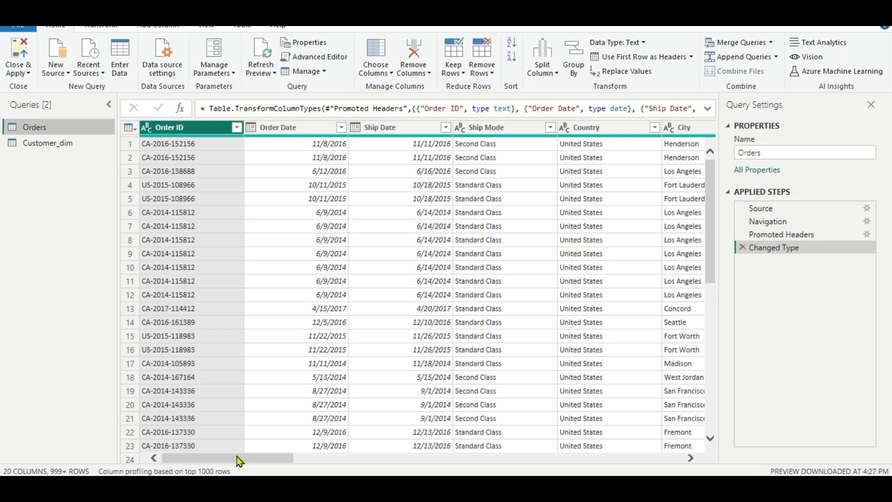
drag(221, 459, 381, 473)
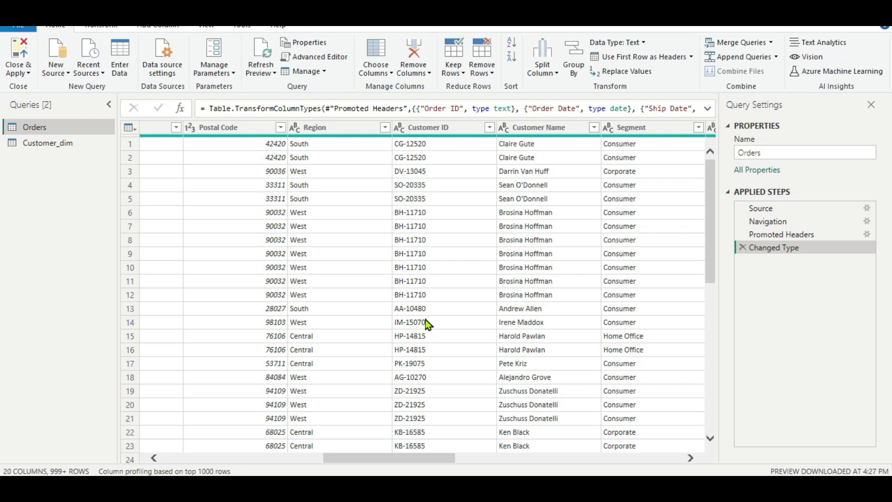
drag(378, 459, 166, 463)
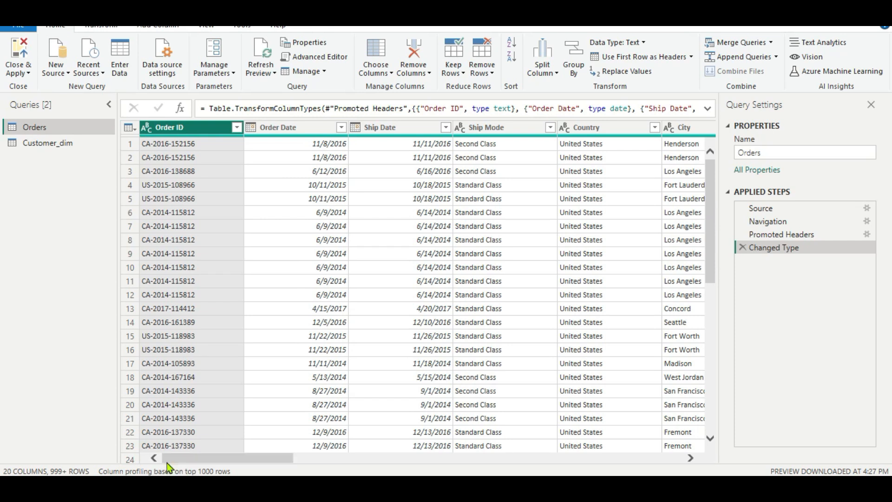
click(58, 148)
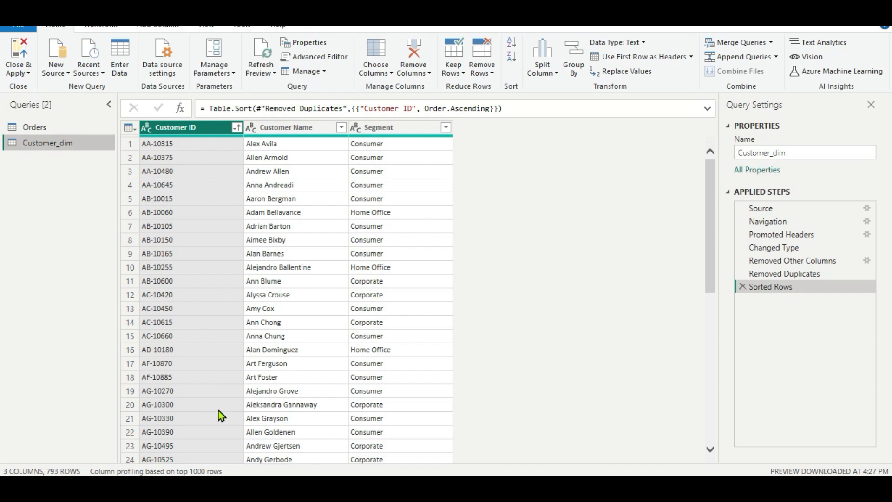
Step: Duplicate the Orders query and rename the copy Geography_dim
click(47, 127)
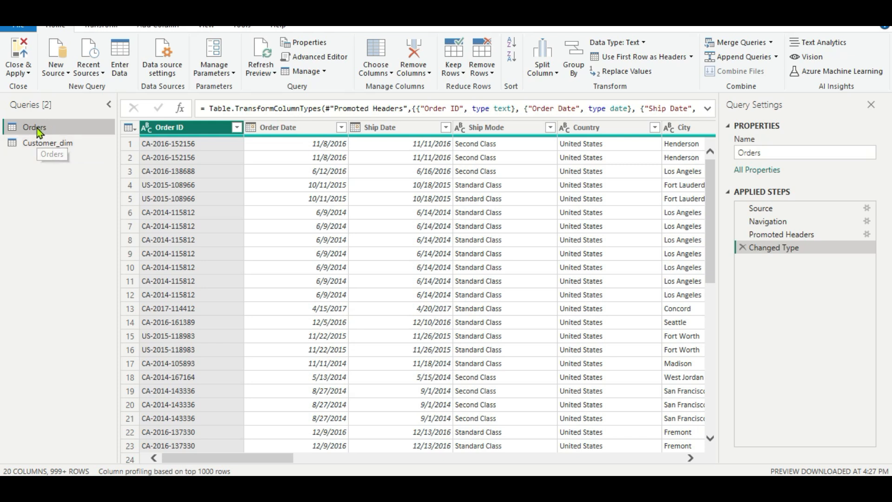
right_click(37, 127)
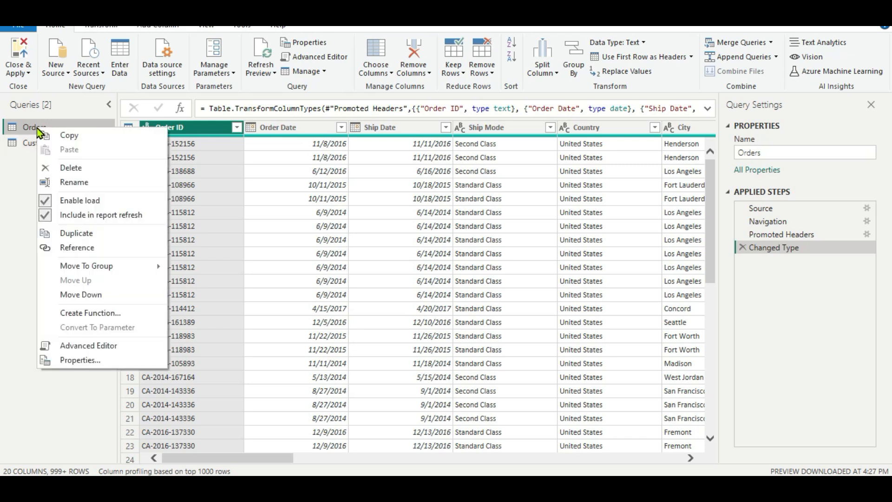
click(70, 238)
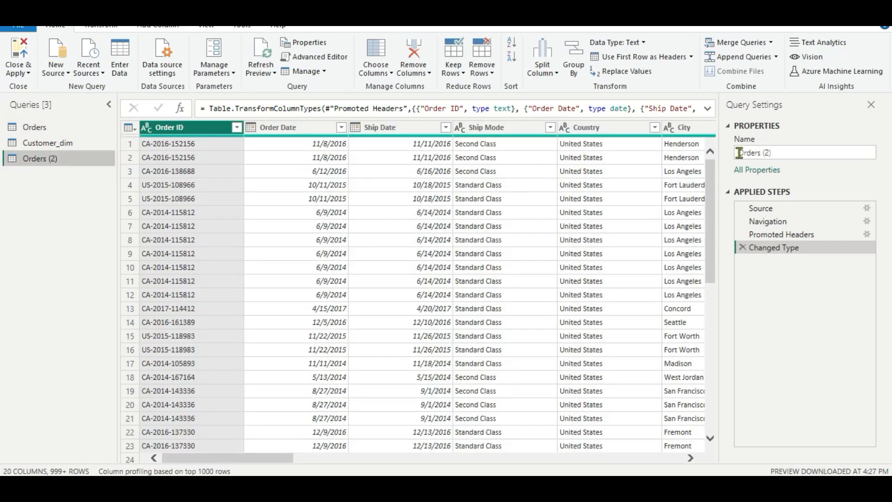
click(784, 156)
key(BackSpace)
key(BackSpace)
key(BackSpace)
key(BackSpace)
key(BackSpace)
key(BackSpace)
key(BackSpace)
key(BackSpace)
key(BackSpace)
text(Ge)
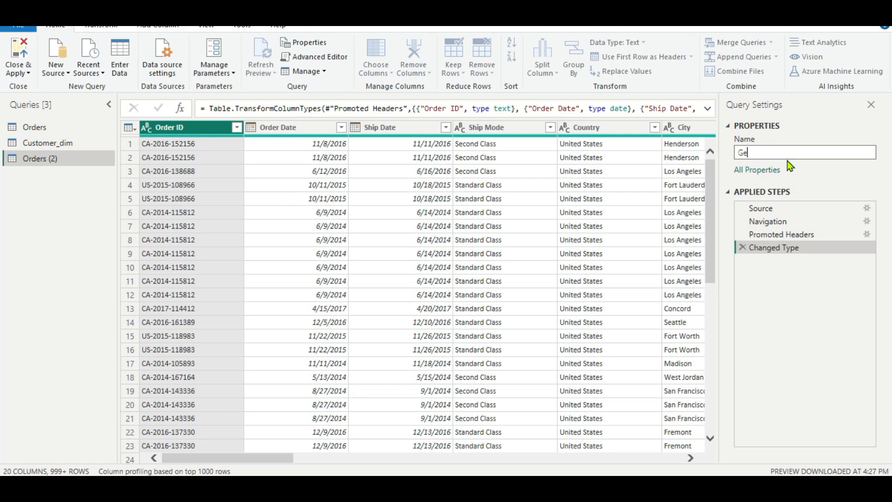
text(ography_dim)
Step: Keep only the Order ID, Country, City, State, Postal Code and Region columns in Geography_dim by removing all other columns
click(186, 129)
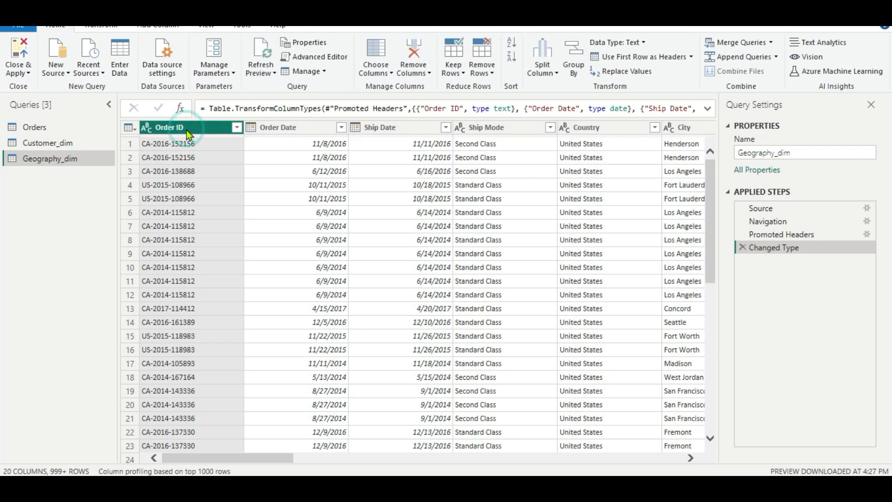
ctrl+click(189, 128)
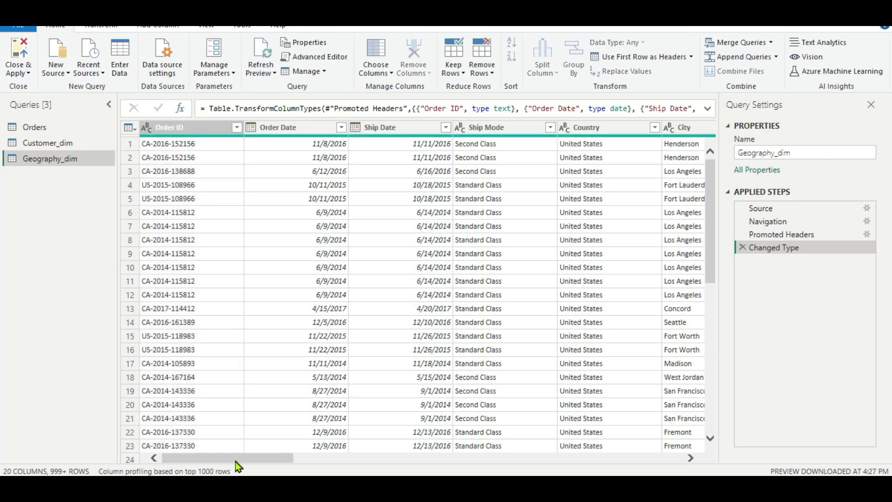
mouse_move(236, 460)
mouse_down()
mouse_move(274, 466)
mouse_move(223, 471)
mouse_move(260, 474)
mouse_move(235, 472)
mouse_up()
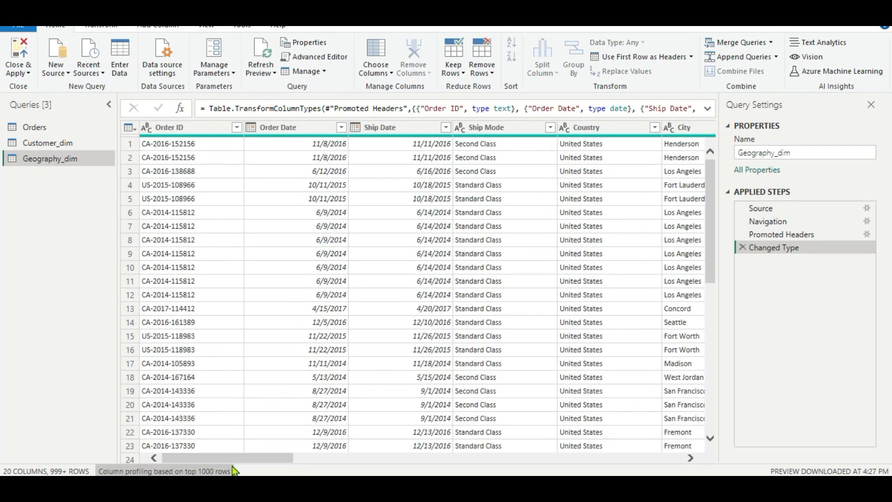
click(186, 127)
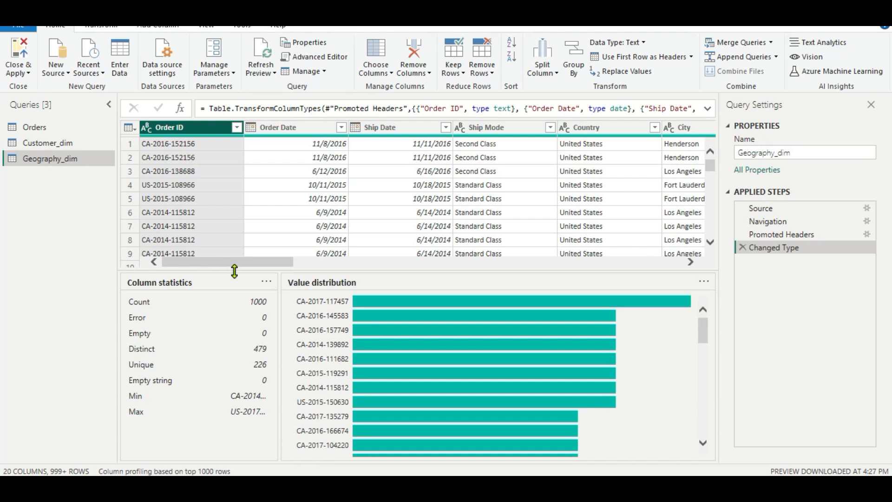
drag(238, 264, 286, 263)
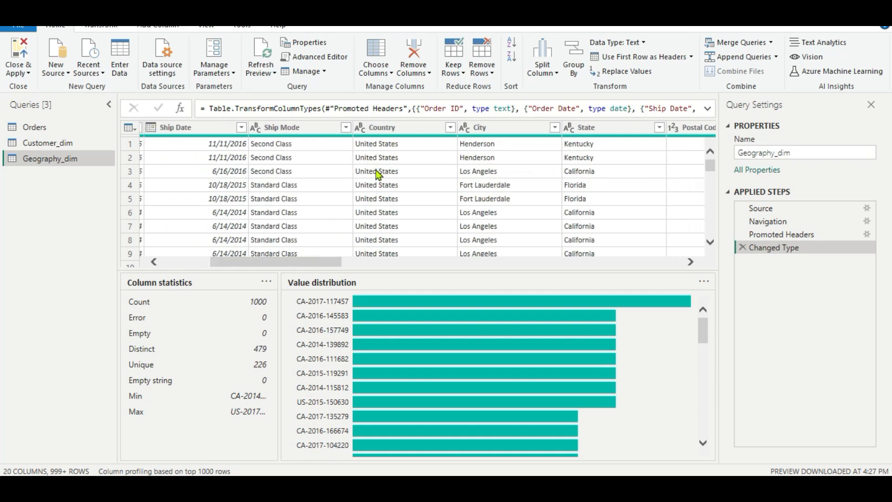
click(383, 129)
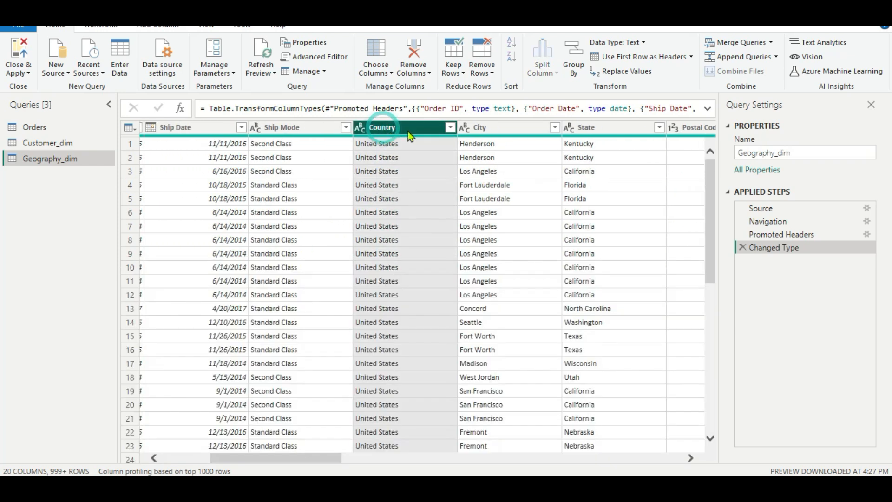
ctrl+click(478, 131)
ctrl+click(613, 128)
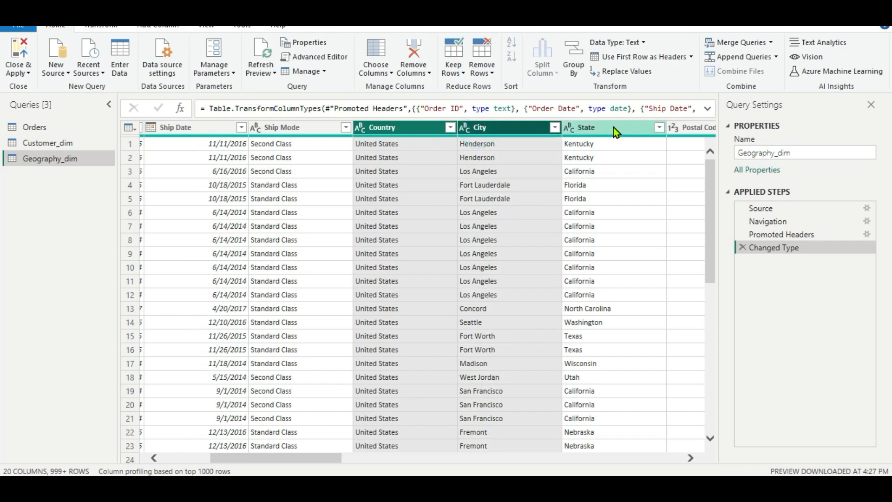
drag(265, 458, 321, 458)
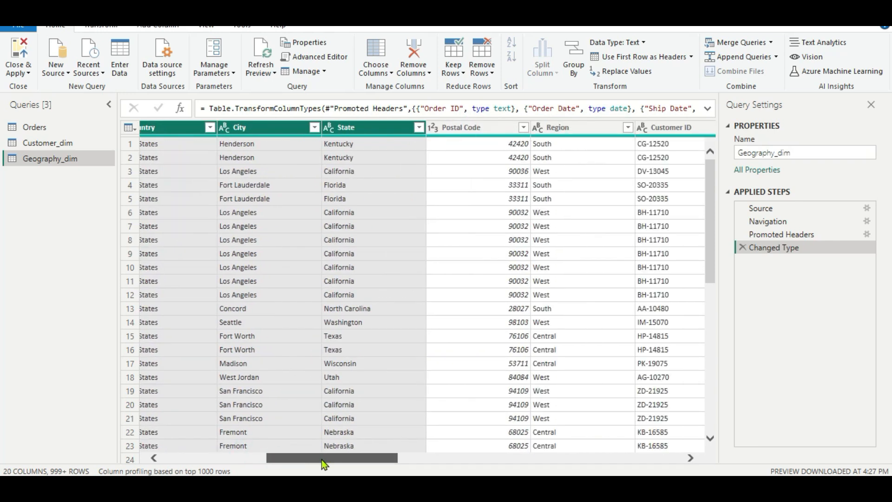
ctrl+click(449, 129)
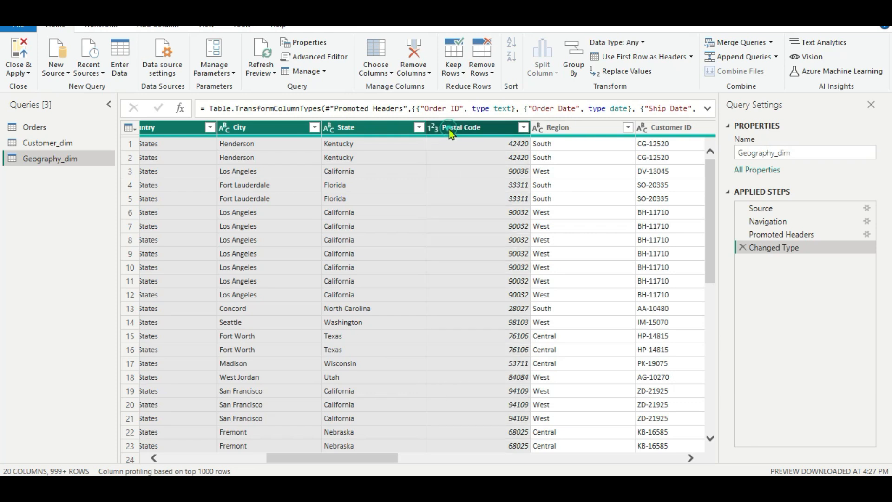
ctrl+click(568, 135)
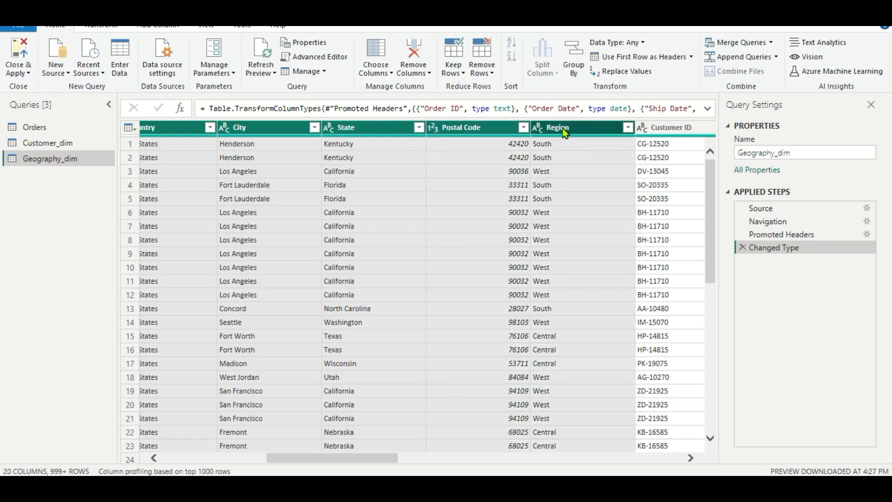
right_click(564, 132)
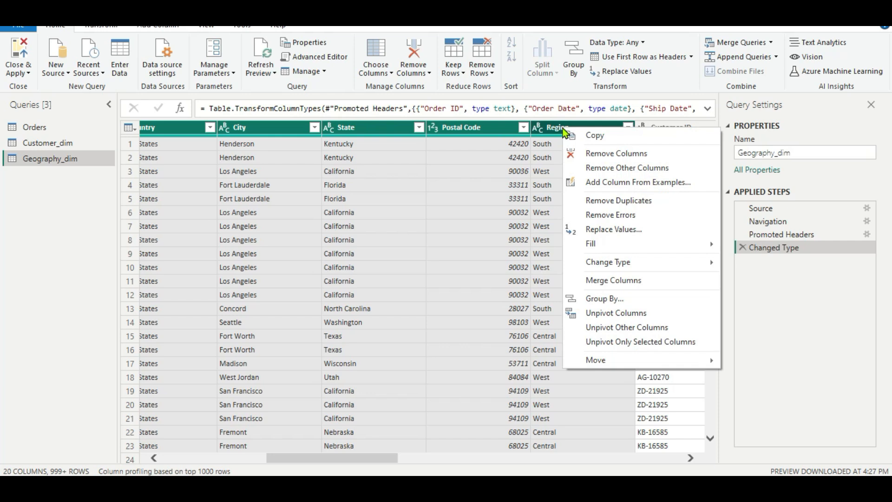
click(593, 169)
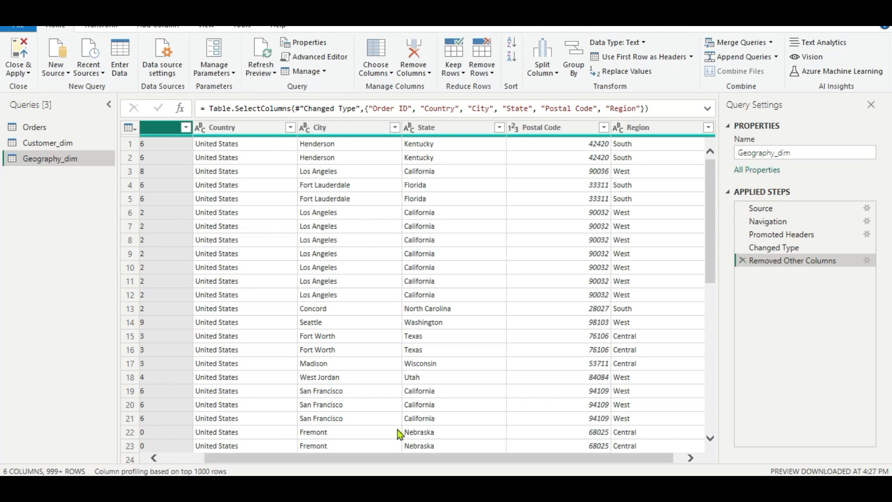
Step: Remove duplicate rows across all columns of Geography_dim
drag(375, 462, 333, 461)
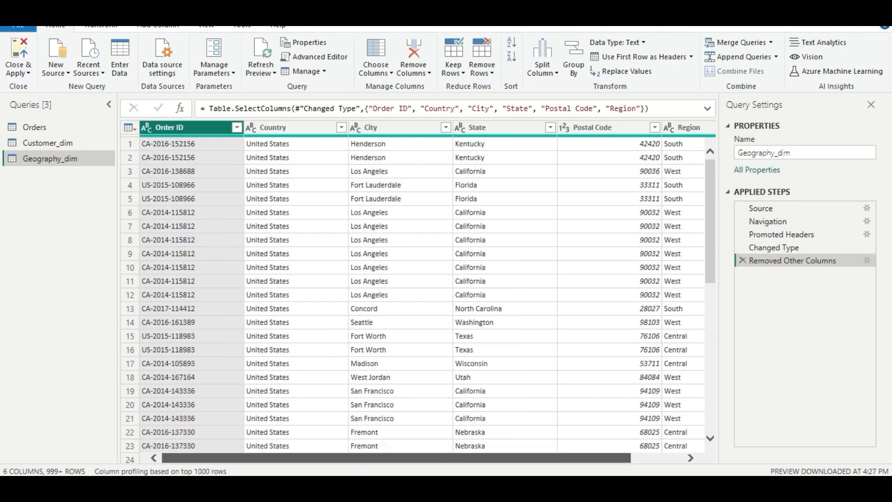
click(303, 458)
mouse_move(303, 460)
mouse_down()
mouse_move(402, 458)
mouse_move(363, 471)
mouse_move(303, 473)
mouse_up()
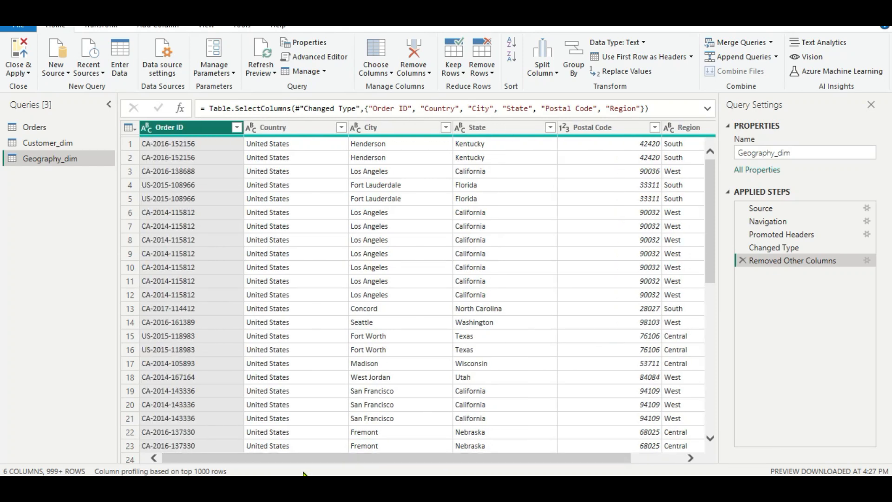
click(194, 145)
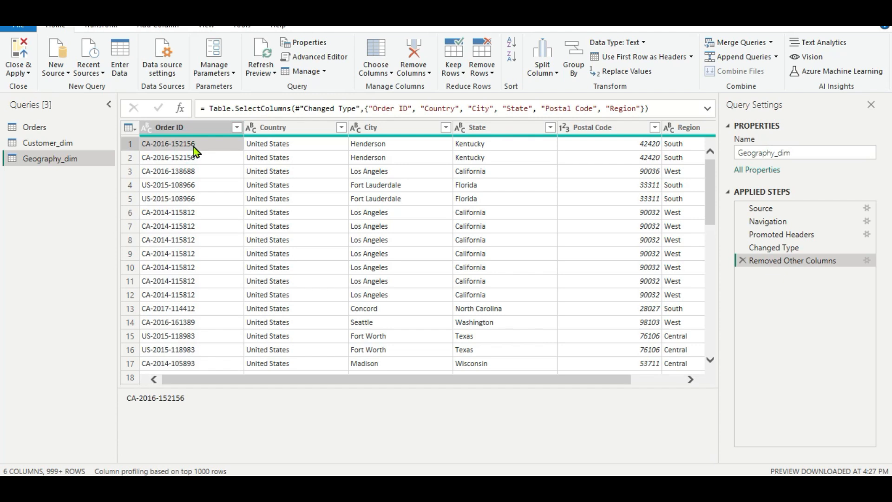
key(ctrl+a)
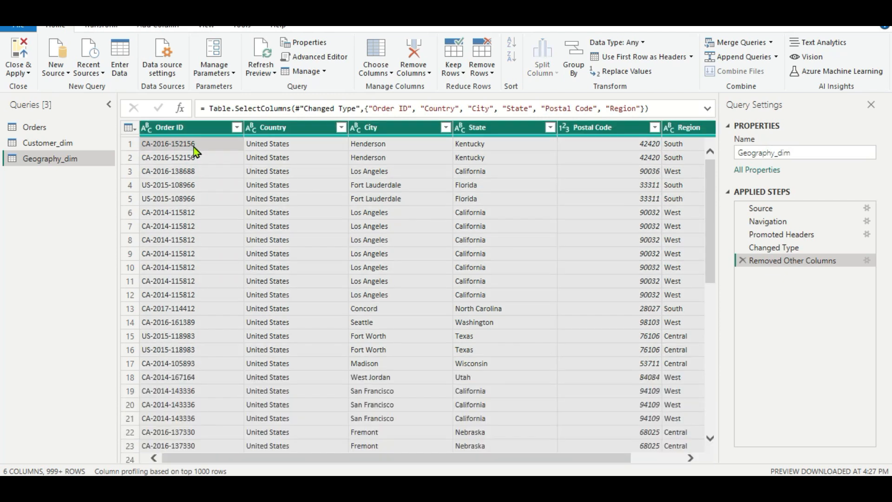
click(492, 74)
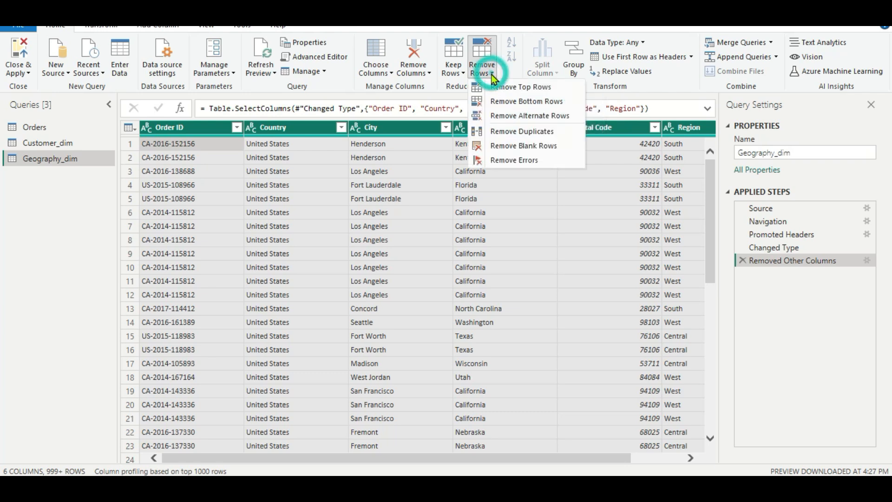
click(503, 131)
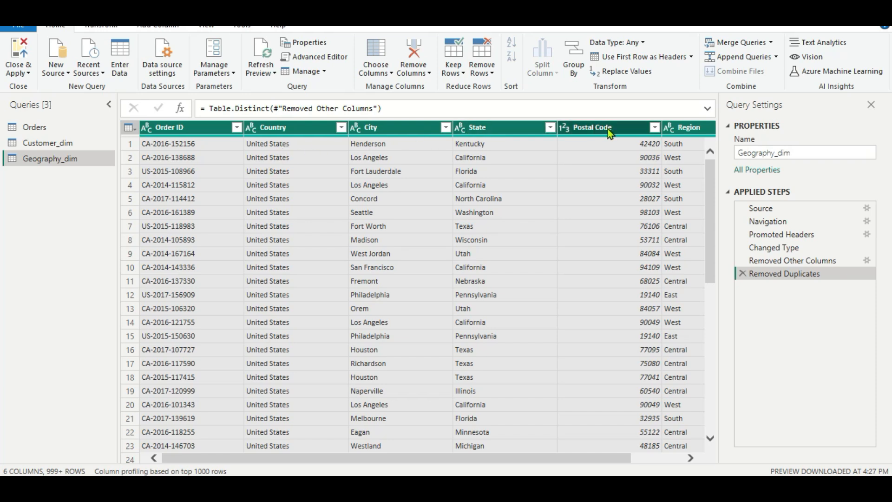
click(44, 211)
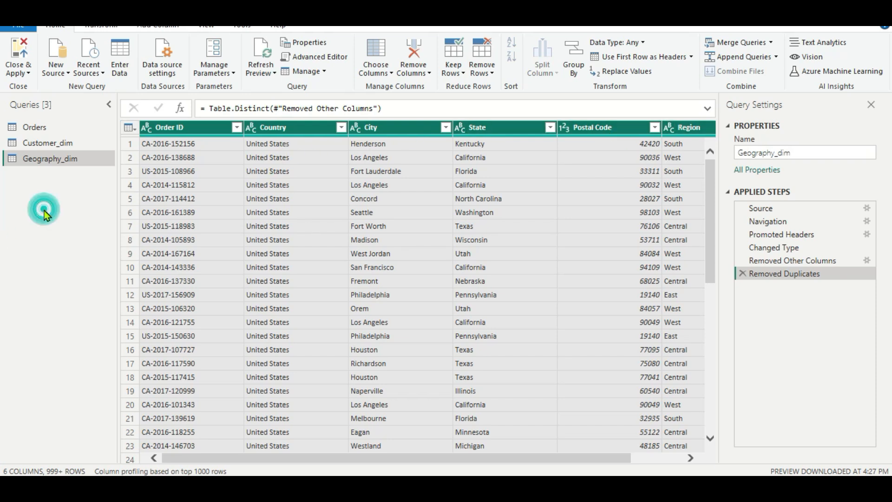
Step: Duplicate the Orders query and keep only the Product ID, Category, Sub-Category and Product Name columns in the copy by removing all others
right_click(33, 130)
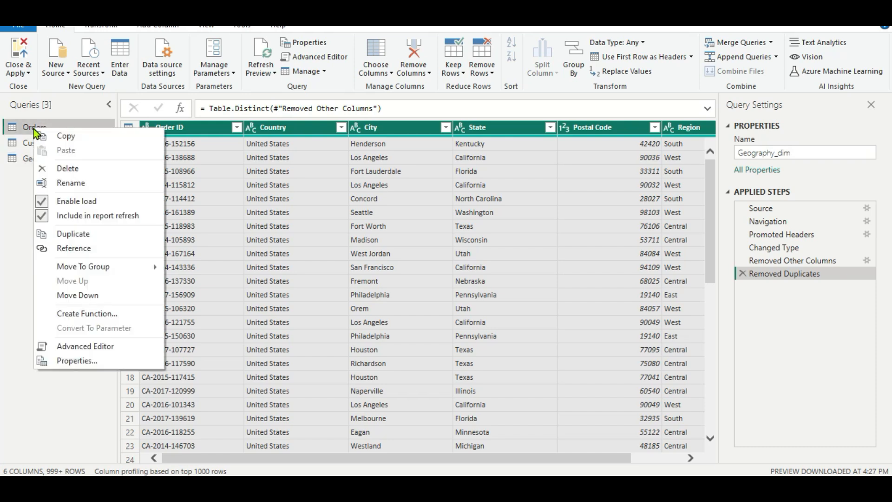
click(60, 237)
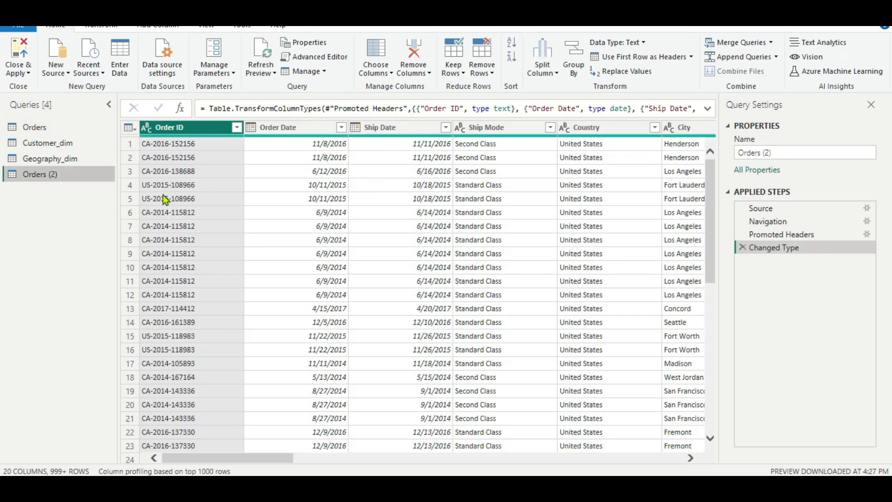
ctrl+click(174, 130)
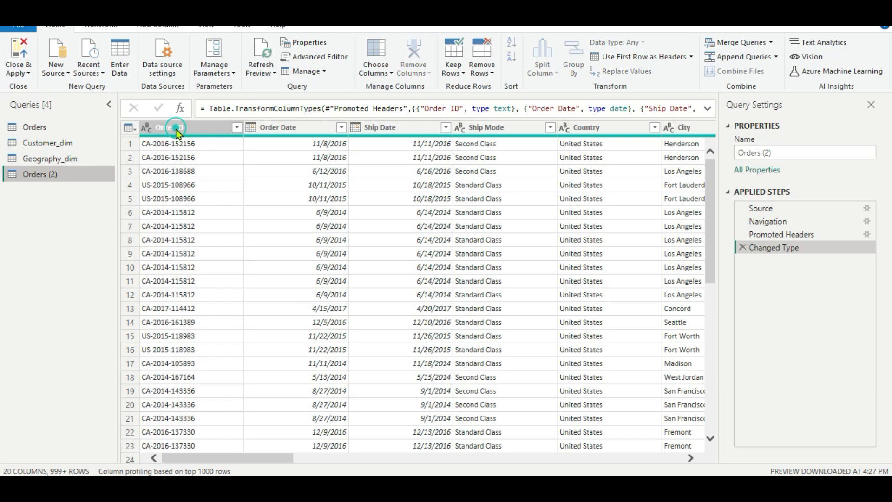
drag(212, 459, 484, 471)
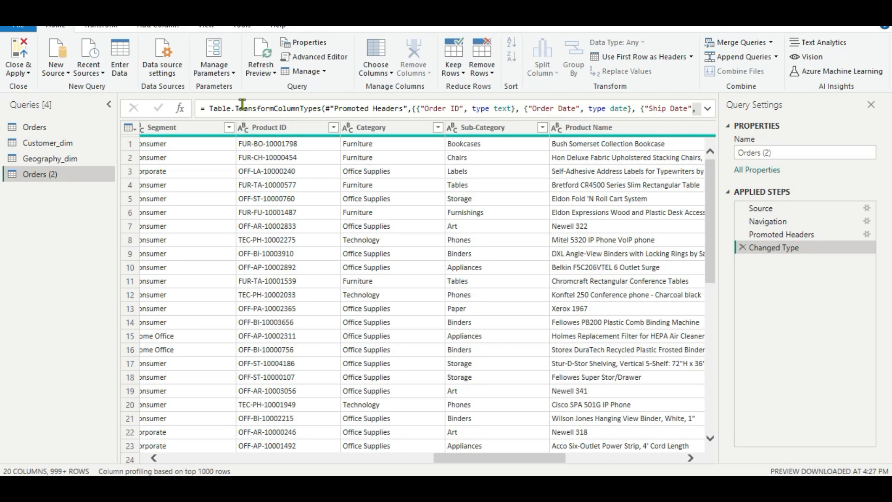
click(265, 127)
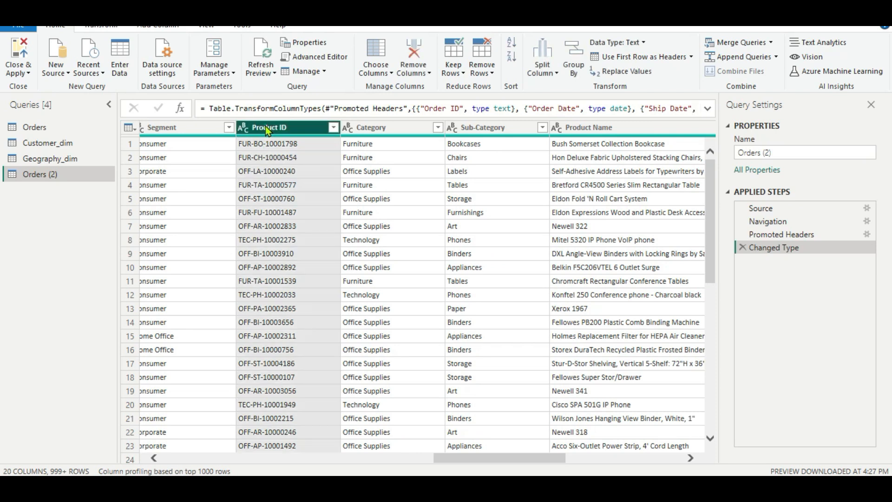
ctrl+click(373, 133)
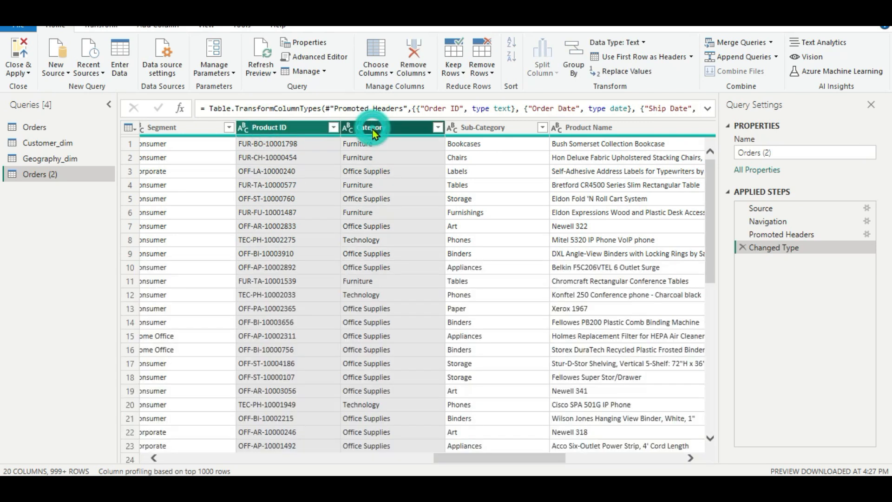
ctrl+click(486, 130)
ctrl+click(567, 130)
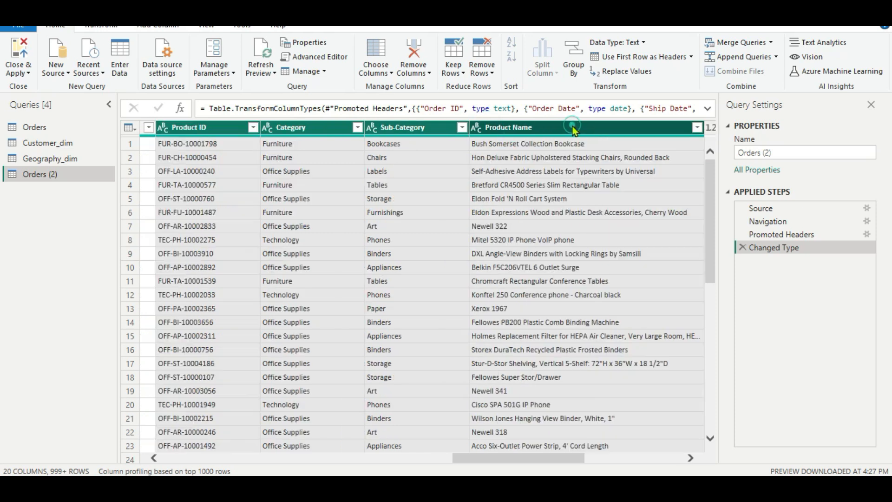
drag(481, 458, 515, 458)
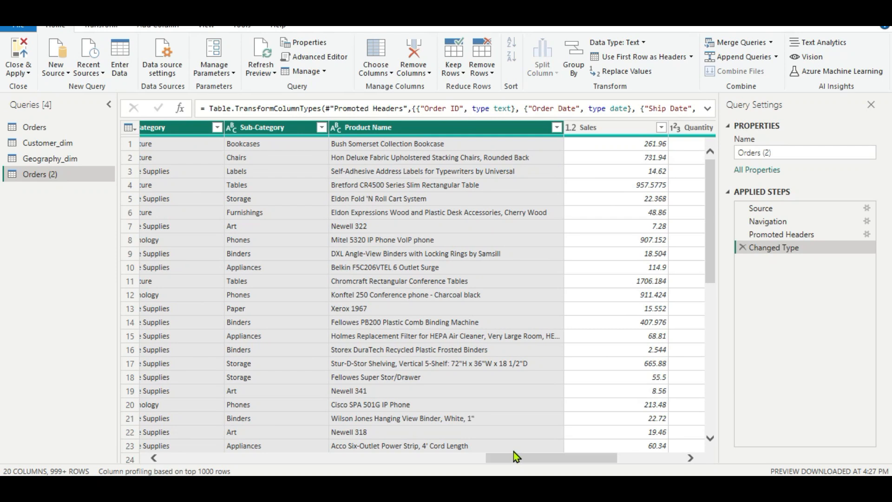
right_click(444, 127)
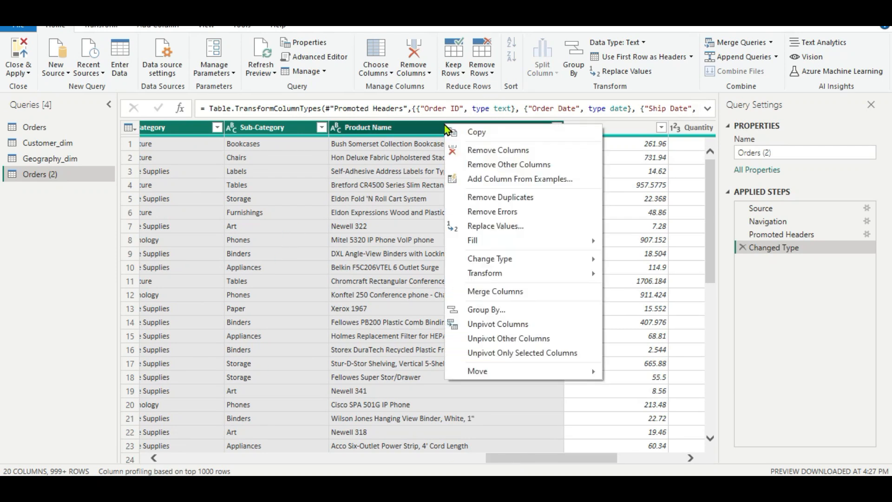
click(476, 166)
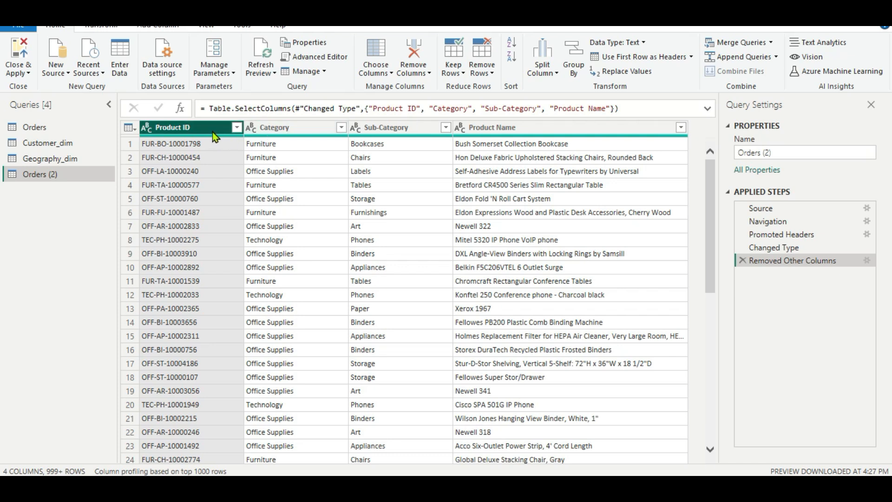
Step: Remove duplicate rows across all four product columns of the duplicated query
ctrl+click(258, 127)
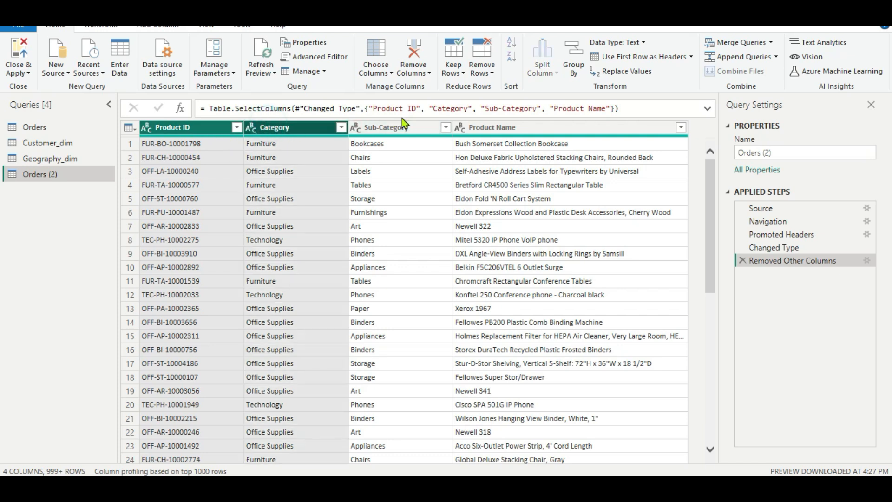
ctrl+click(387, 127)
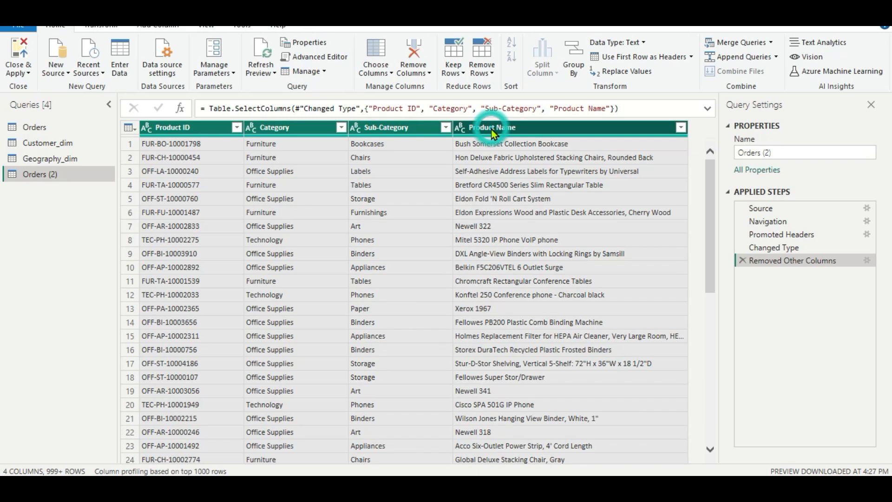
click(491, 73)
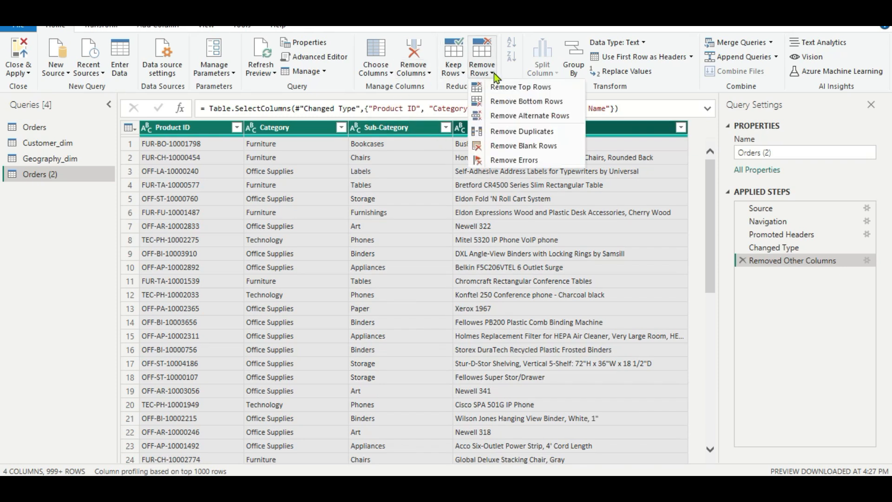
click(506, 131)
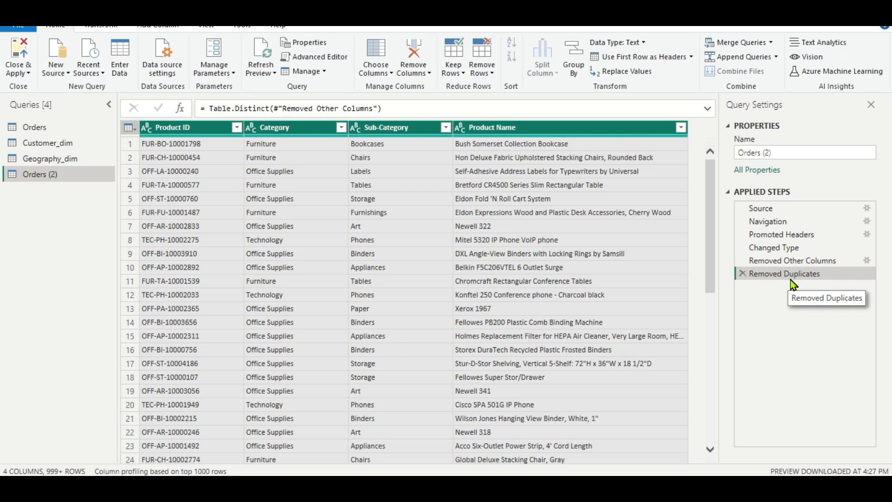
Step: Rename the de-duplicated product query as Product_dim
click(778, 153)
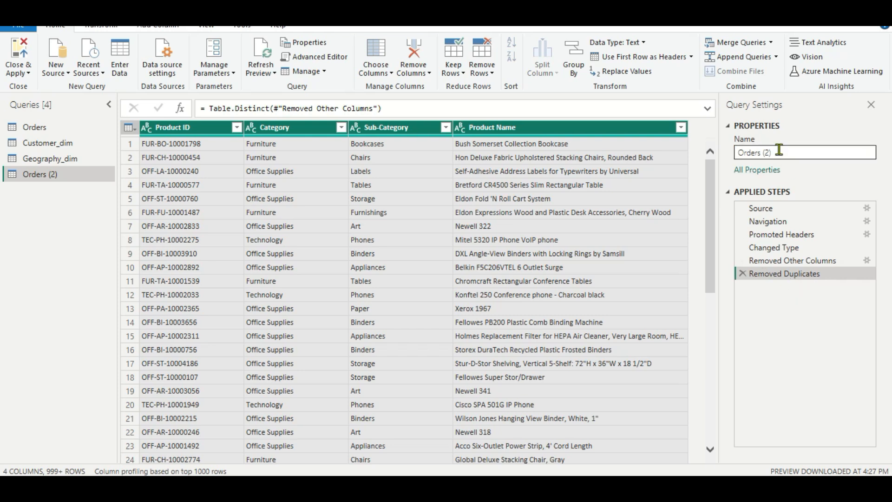
key(BackSpace)
key(BackSpace)
key(BackSpace)
key(BackSpace)
key(BackSpace)
key(BackSpace)
key(BackSpace)
key(BackSpace)
key(BackSpace)
key(BackSpace)
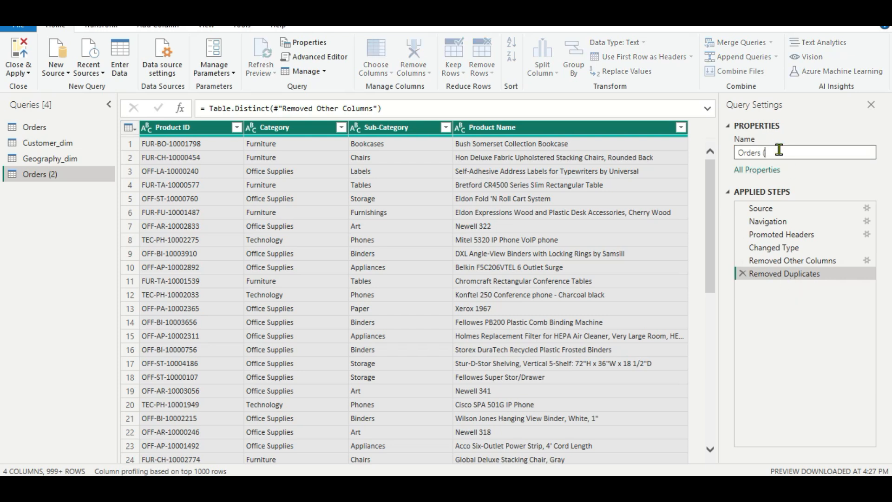
text(Product_dim)
key(Return)
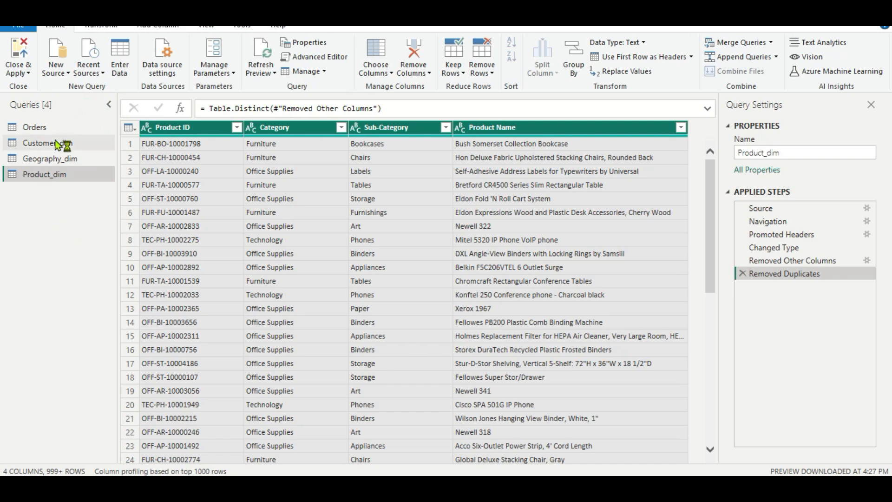
Step: Remove the Country, City, State, Postal Code, Region, Customer Name, Segment, Category, Sub-Category and Product Name columns from the Orders query
click(31, 127)
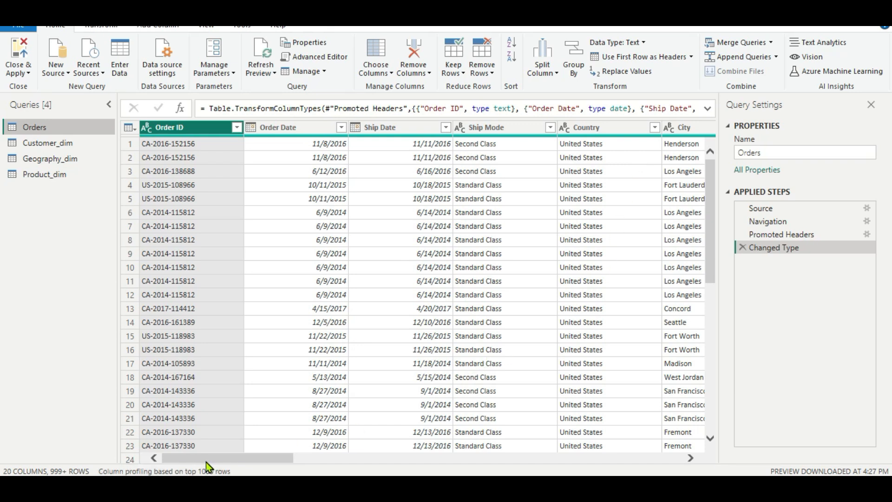
drag(208, 458, 251, 475)
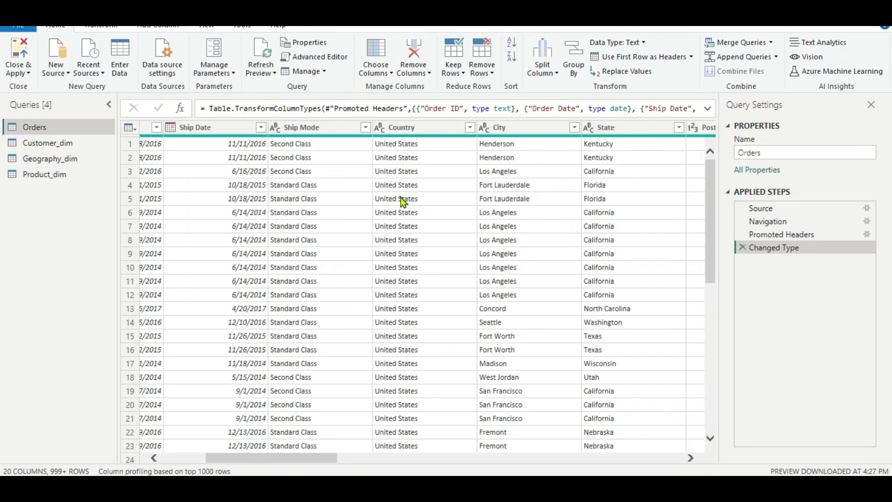
scroll(267, 464, left, 3)
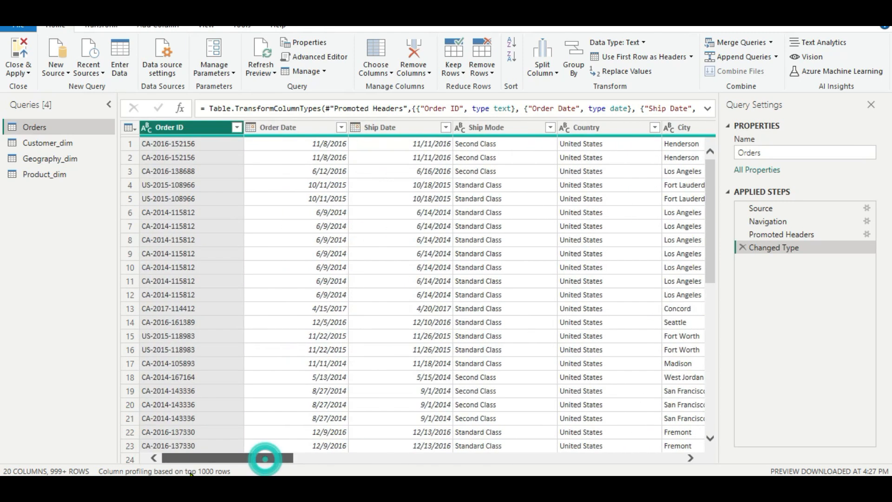
click(193, 128)
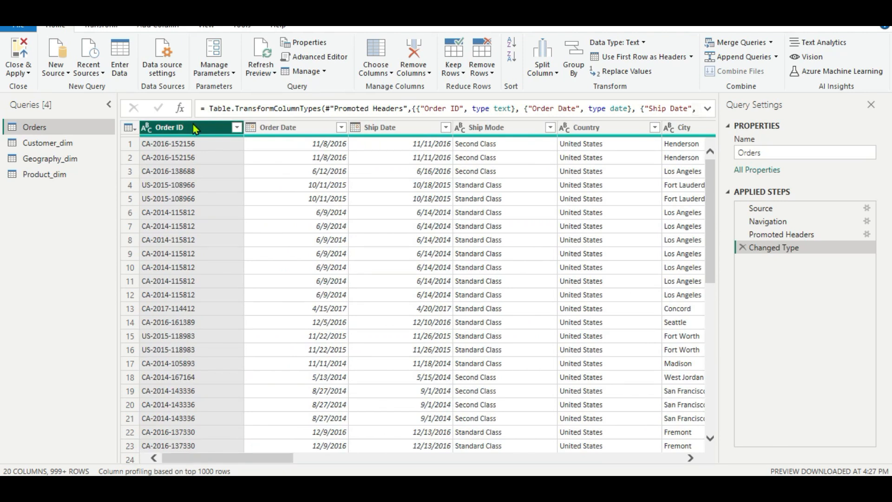
ctrl+click(195, 129)
drag(244, 461, 309, 461)
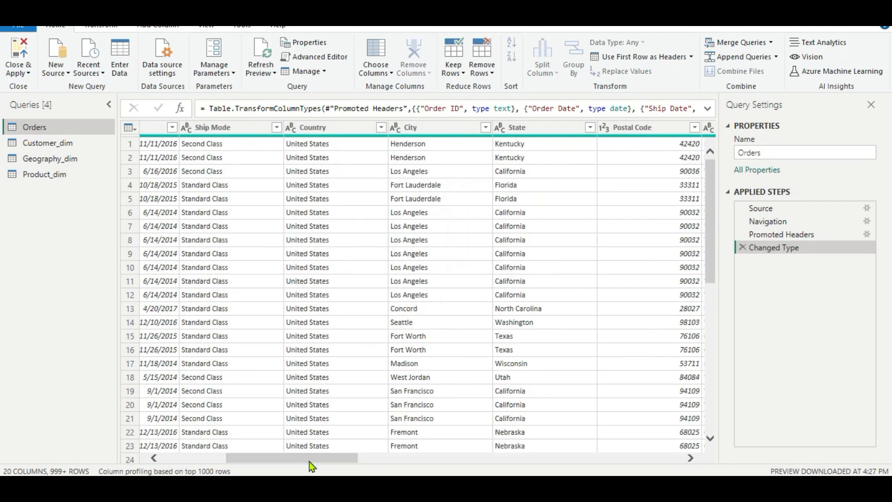
click(325, 129)
click(330, 127)
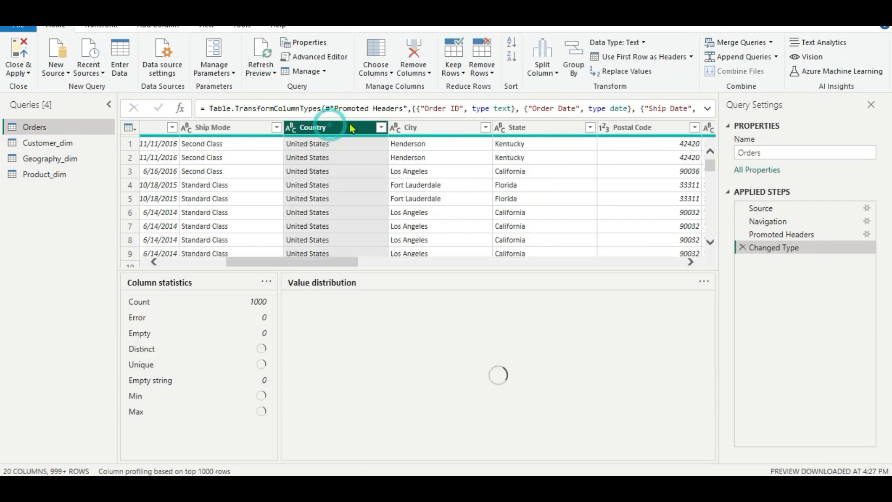
ctrl+click(431, 127)
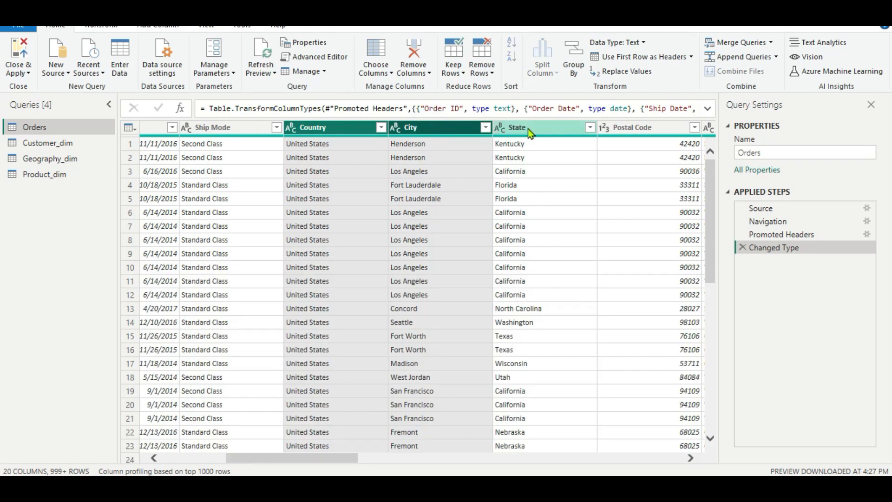
ctrl+click(527, 128)
ctrl+click(644, 127)
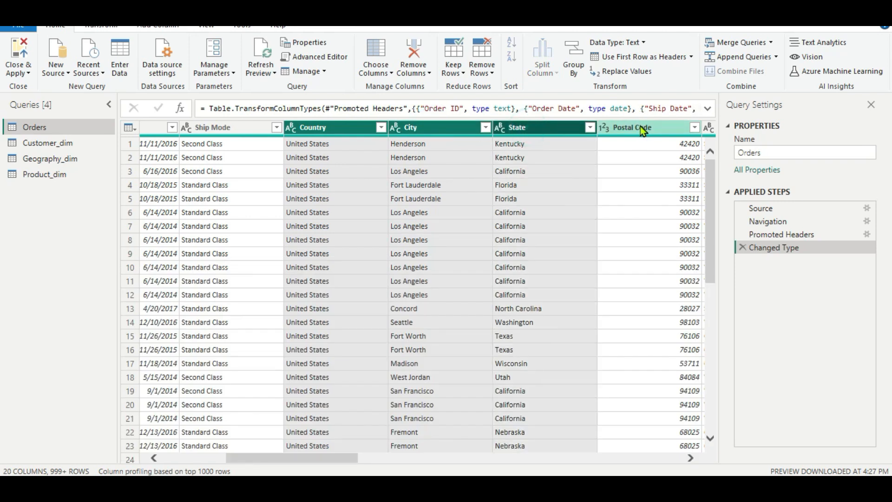
drag(295, 462, 351, 470)
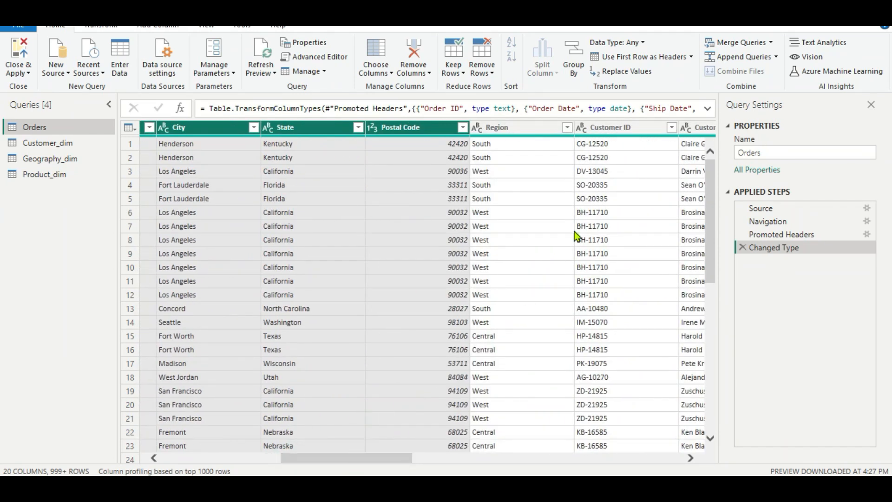
ctrl+click(526, 130)
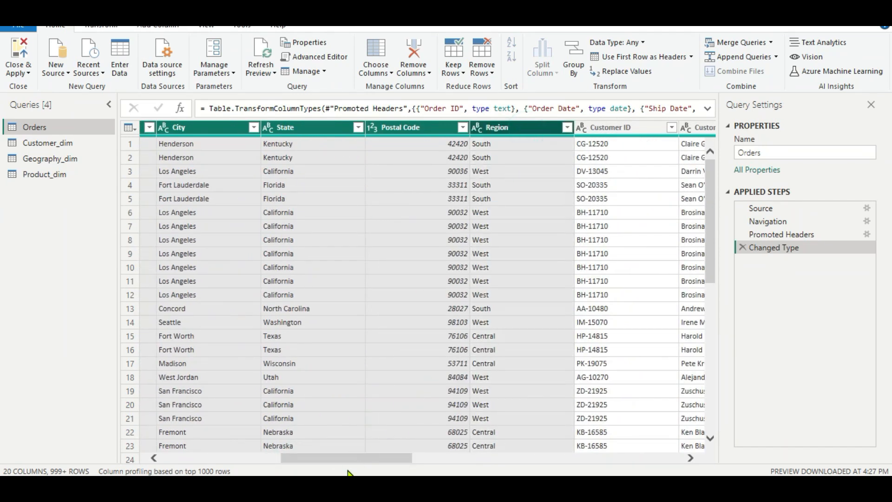
drag(346, 460, 410, 460)
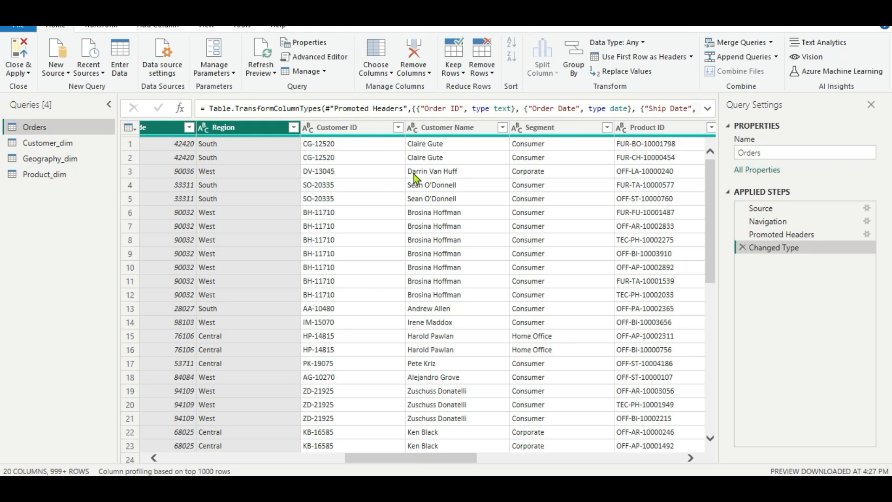
click(458, 130)
click(539, 133)
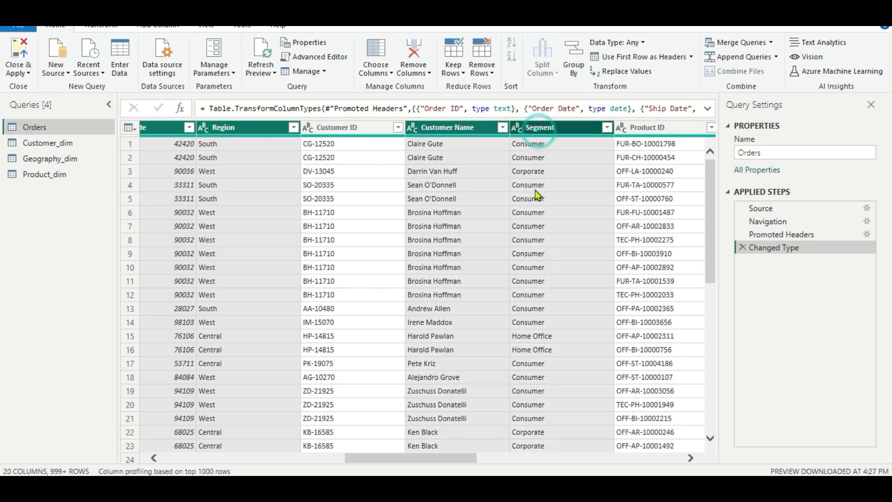
drag(383, 458, 467, 450)
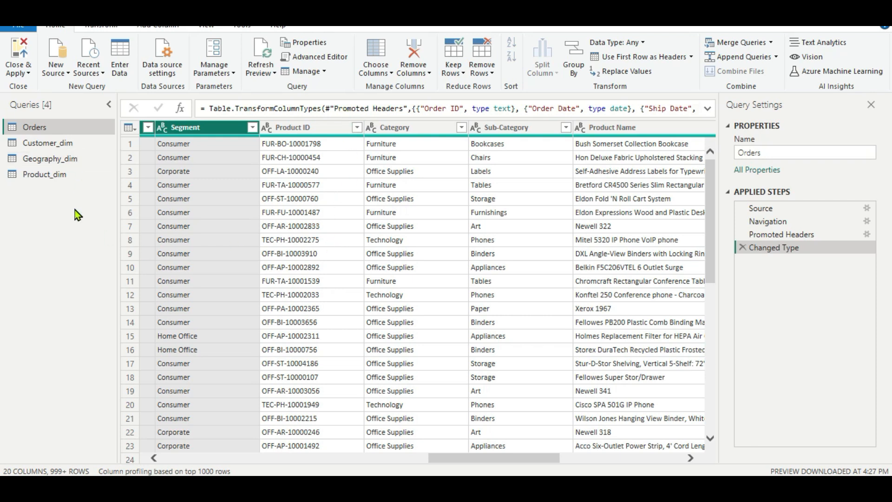
ctrl+click(411, 127)
ctrl+click(513, 126)
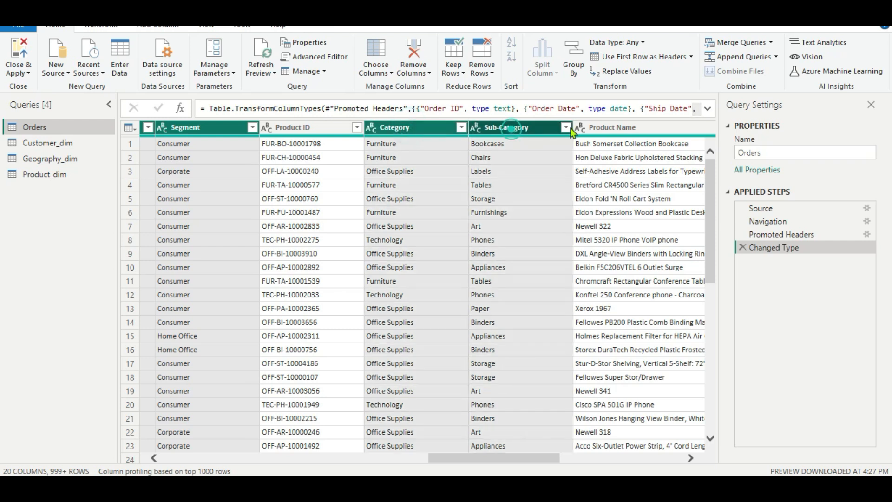
ctrl+click(606, 132)
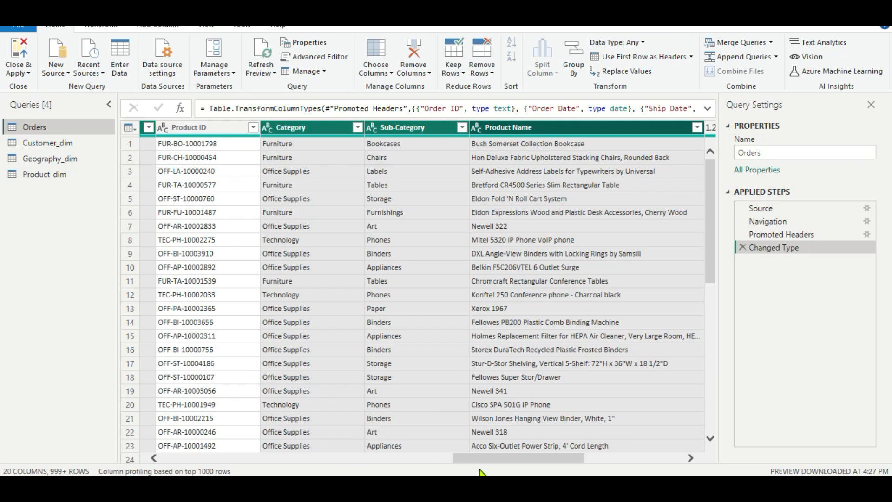
scroll(491, 459, right, 3)
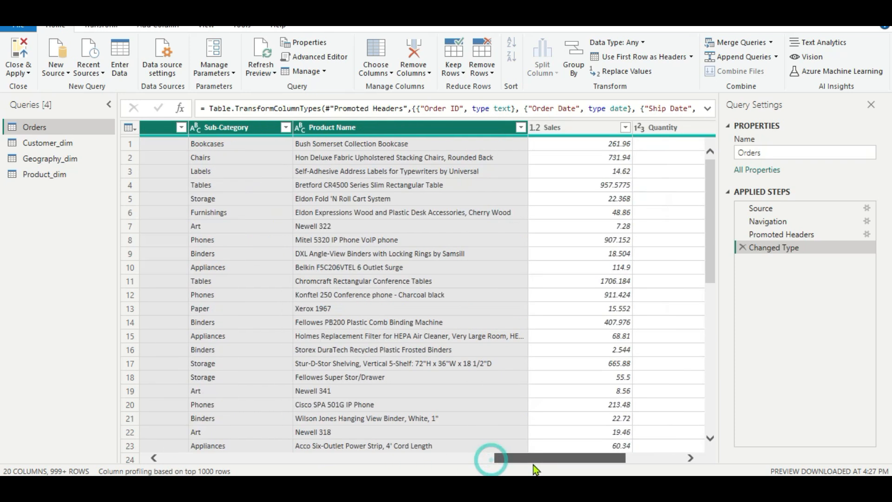
right_click(412, 131)
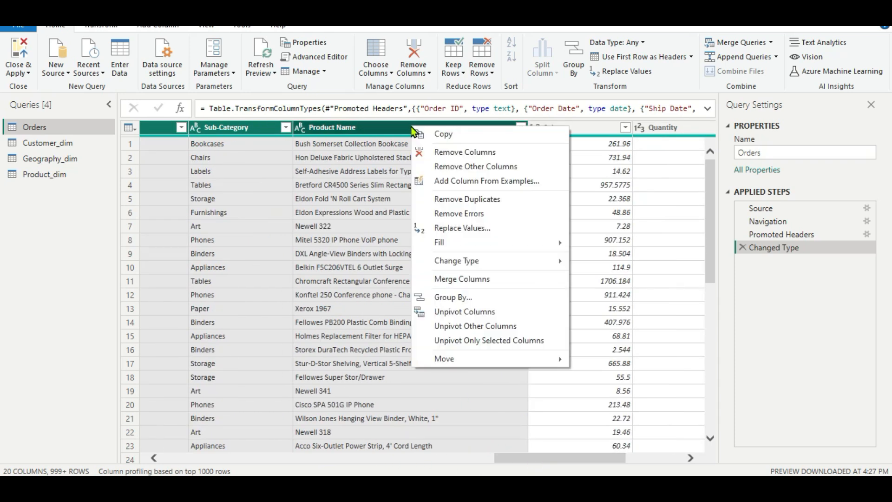
click(442, 154)
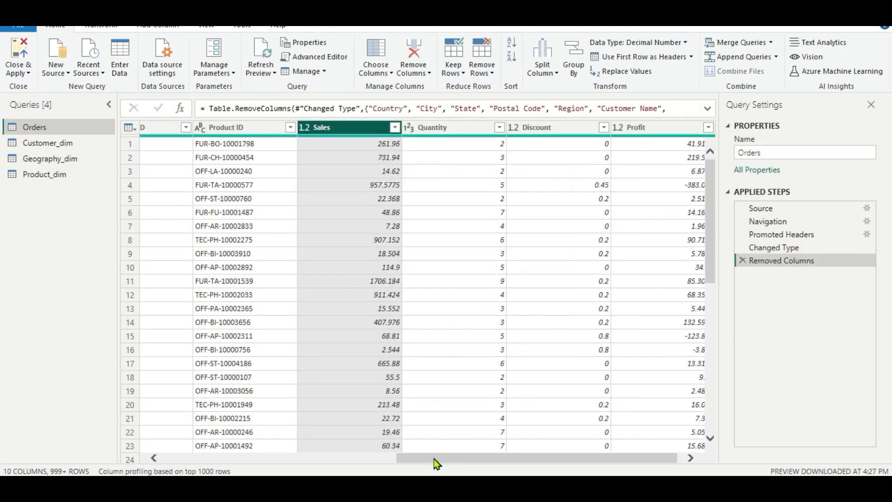
Step: Close the Power Query Editor and apply the Orders and dimension query changes to the report
scroll(432, 458, left, 3)
scroll(433, 459, left, 4)
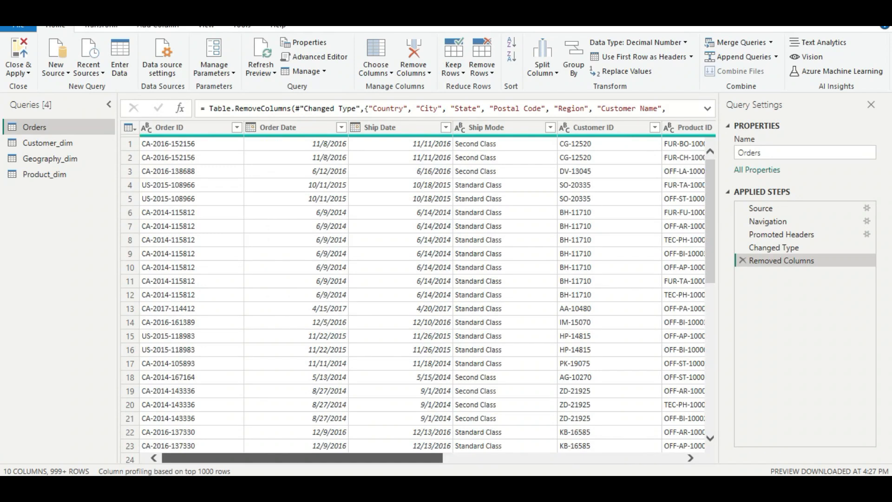
mouse_move(247, 461)
mouse_down()
mouse_move(383, 429)
mouse_move(537, 414)
mouse_move(246, 472)
mouse_move(240, 457)
mouse_move(318, 448)
mouse_move(237, 468)
mouse_up()
drag(238, 470, 157, 437)
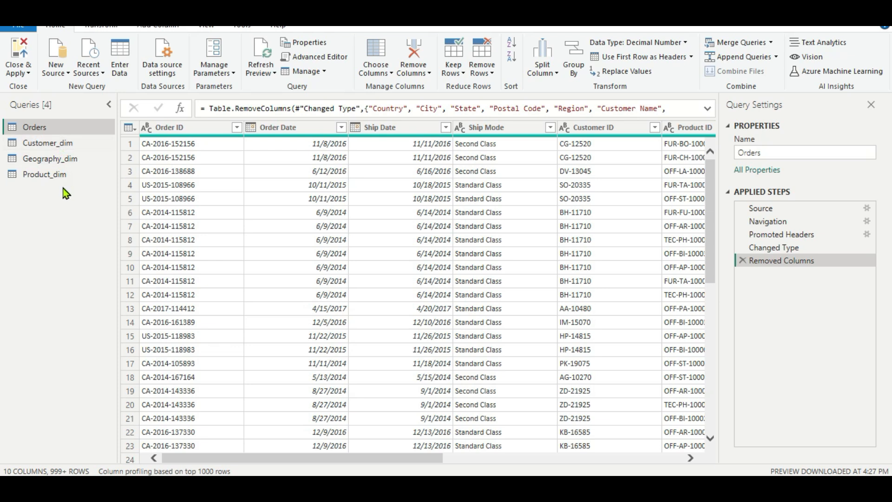
click(28, 74)
click(38, 88)
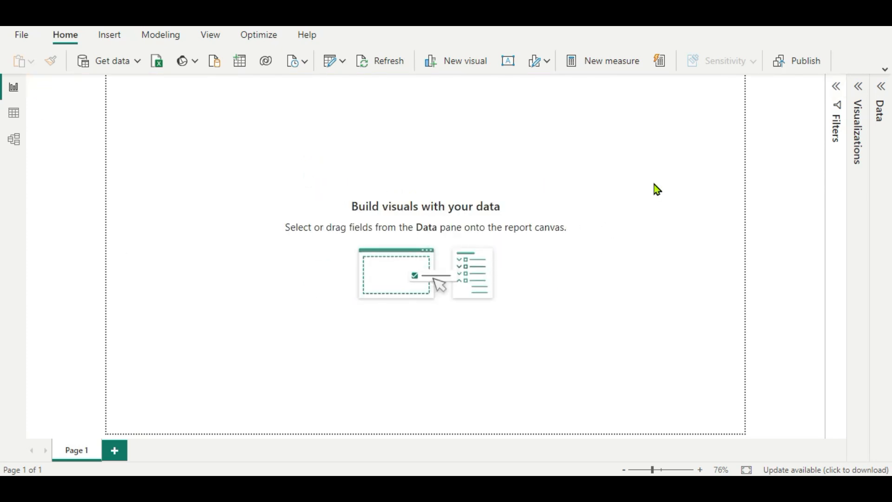
Step: Inspect the loaded tables and the fields of Customer_dim, Geography_dim and Product_dim in the report's data list
click(880, 87)
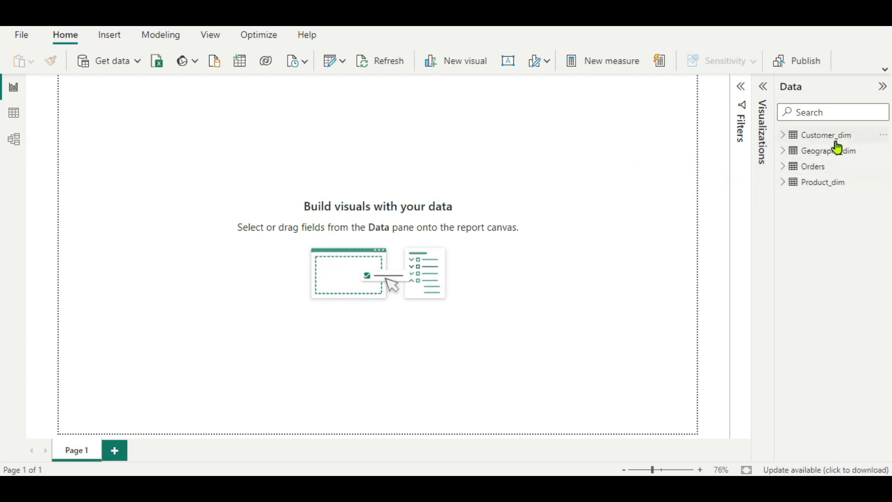
click(783, 135)
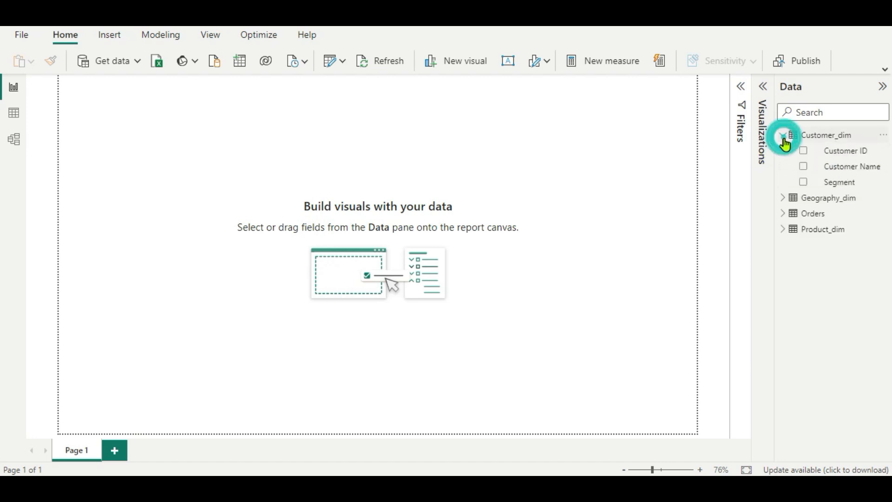
click(783, 135)
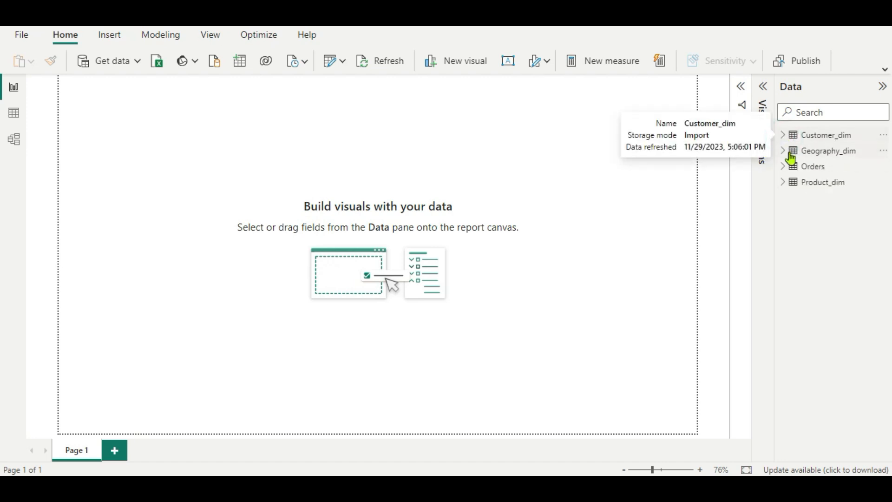
click(783, 151)
click(783, 151)
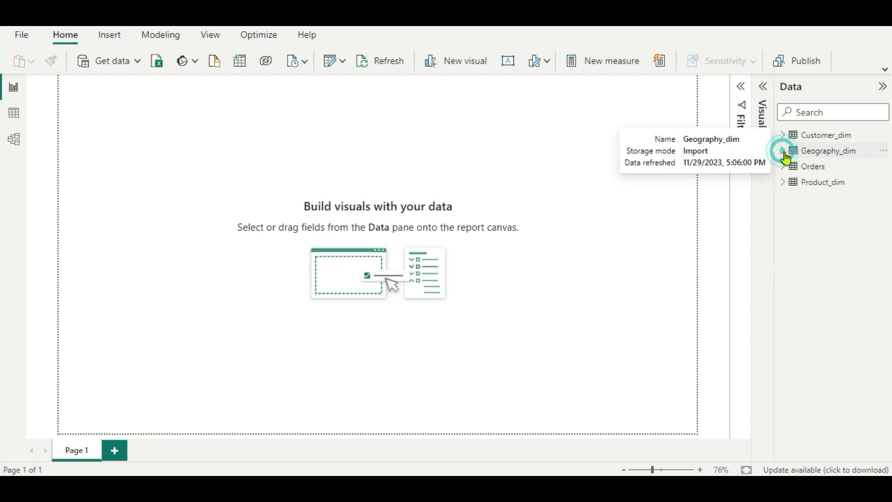
click(785, 183)
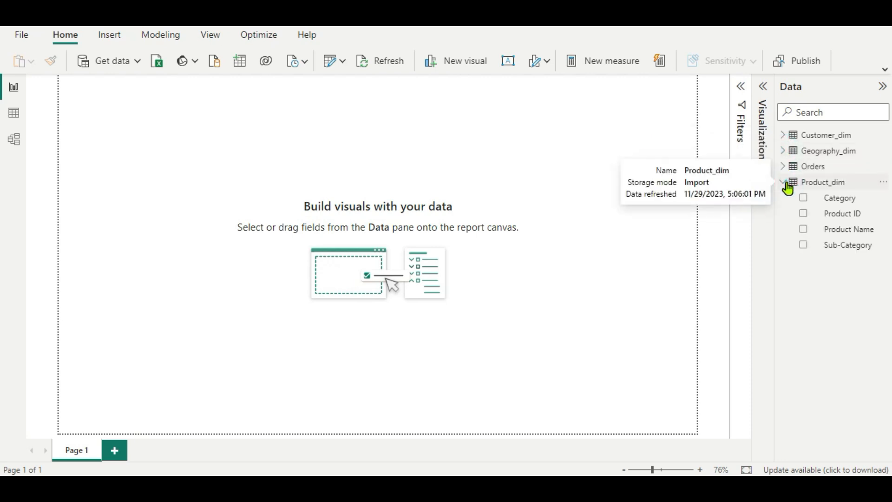
click(785, 182)
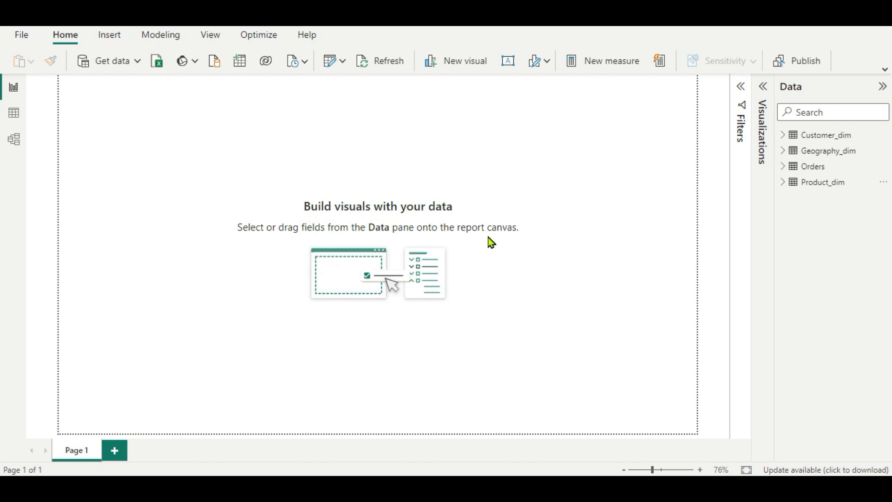
Step: Show the data model diagram and arrange Orders in the centre, with Customer_dim to its left, Product_dim to its right and Geography_dim below
click(16, 141)
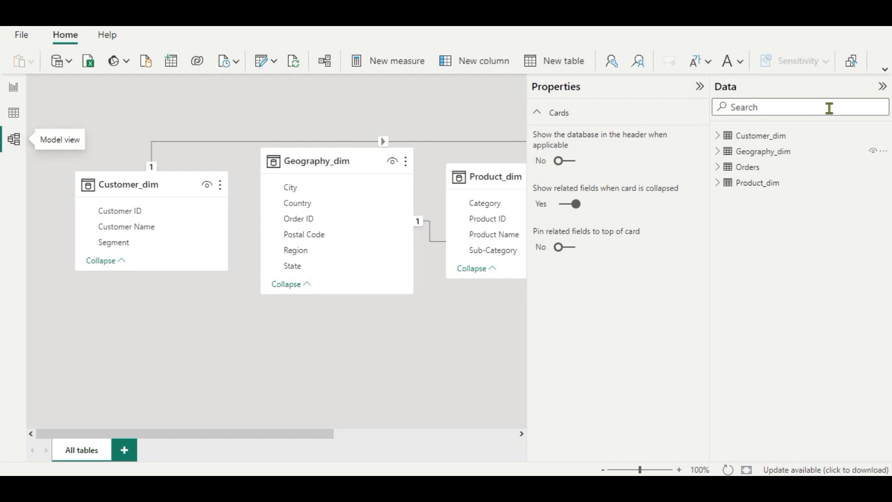
click(882, 88)
click(860, 87)
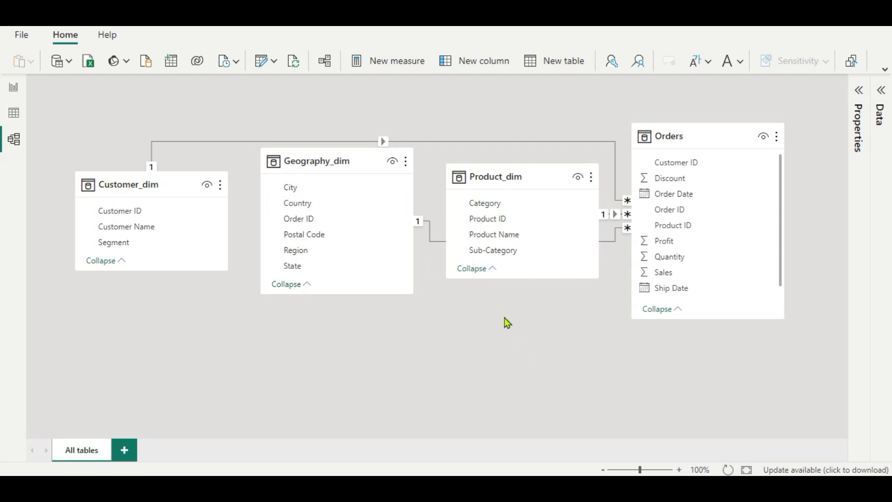
drag(350, 162, 368, 355)
drag(507, 176, 481, 245)
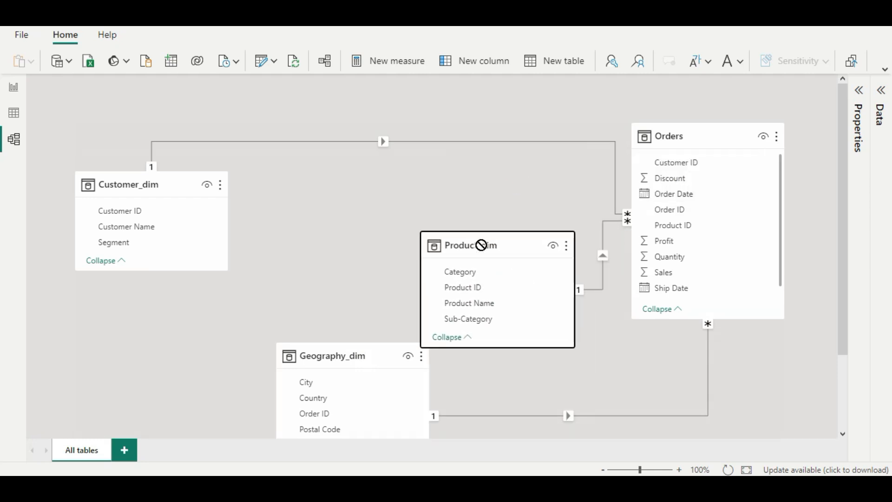
drag(679, 135, 390, 126)
drag(484, 246, 631, 196)
drag(343, 355, 440, 362)
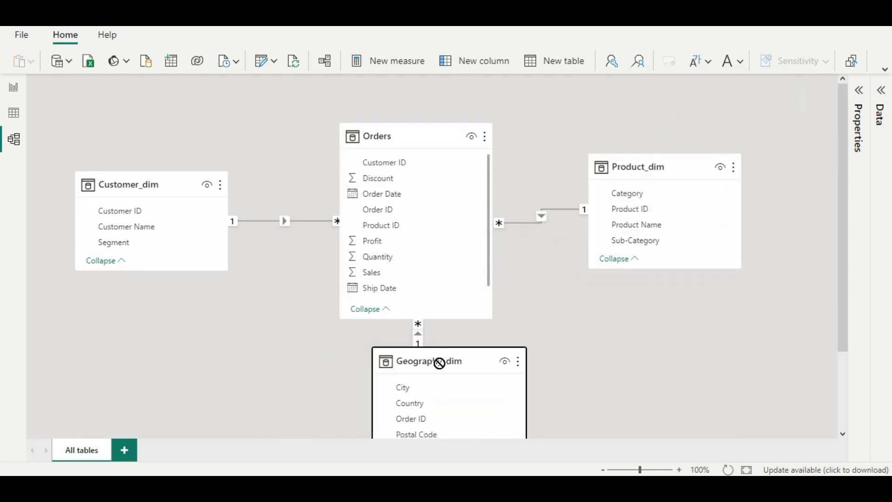
drag(139, 191, 159, 178)
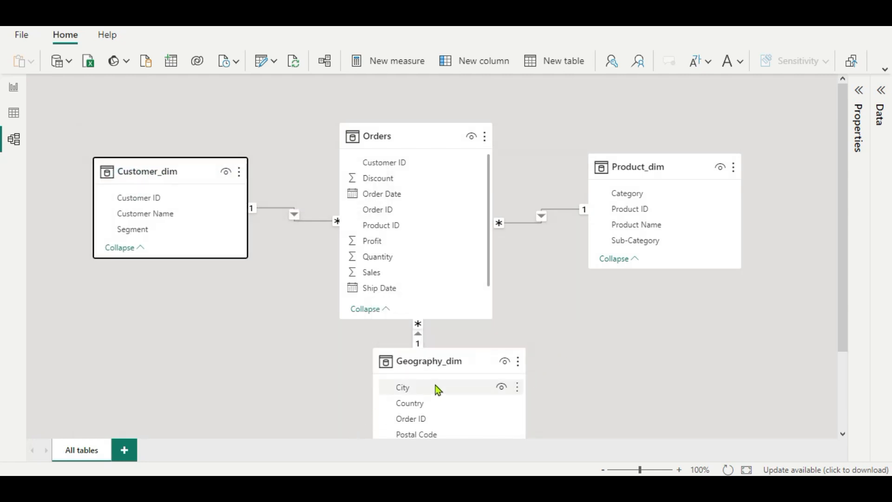
click(431, 366)
drag(432, 365, 396, 375)
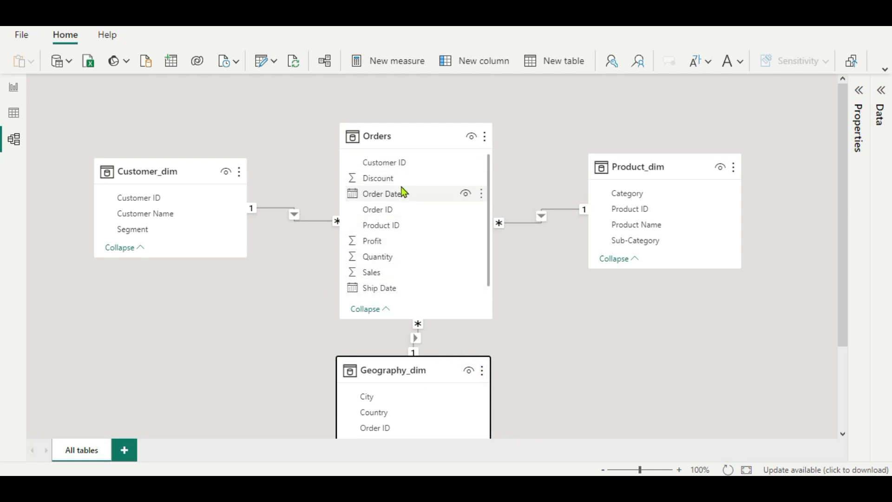
Step: Move the Geography_dim table farther below the Orders table in the model diagram to widen the gap between them
scroll(399, 193, down, 1)
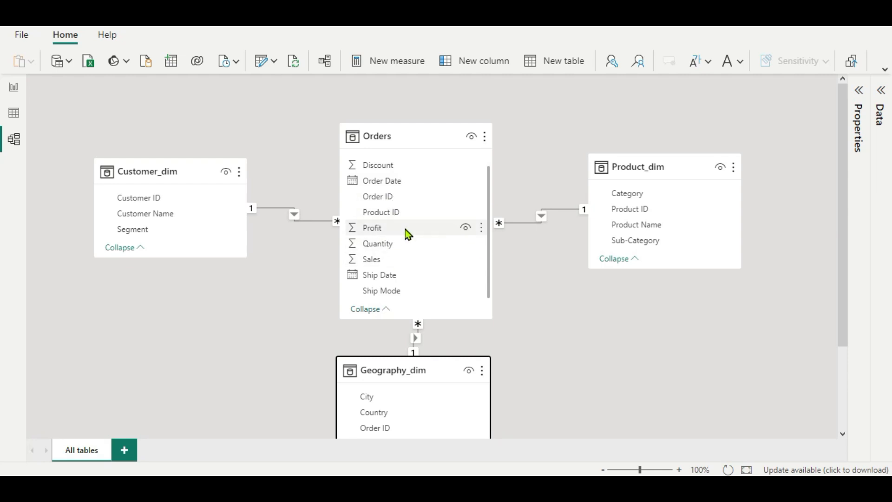
scroll(417, 323, down, 2)
scroll(464, 302, up, 1)
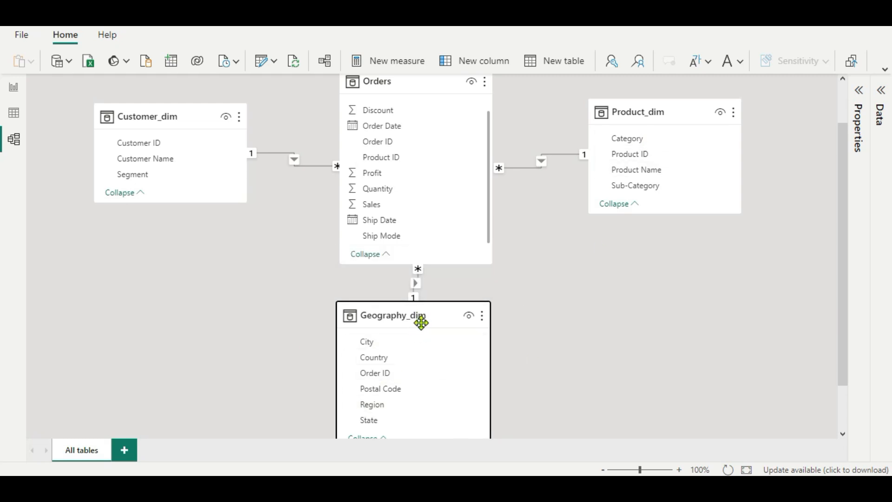
mouse_move(418, 315)
drag(409, 313, 428, 351)
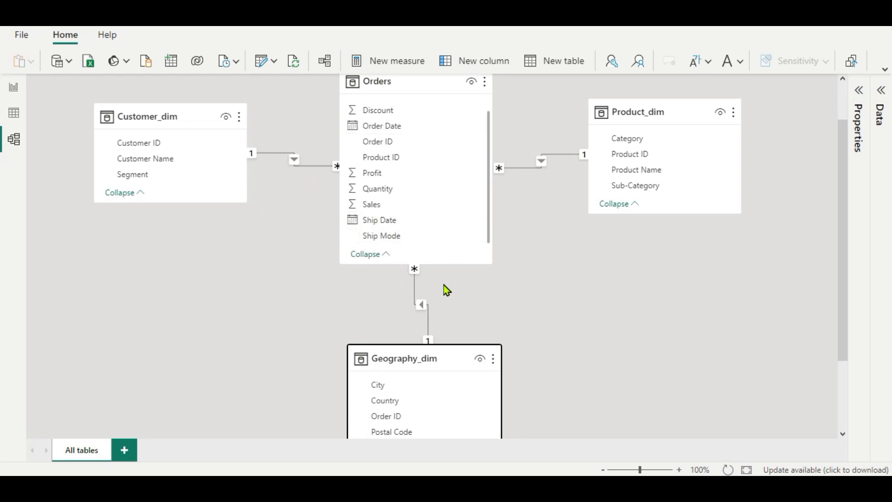
drag(421, 363, 399, 357)
click(622, 284)
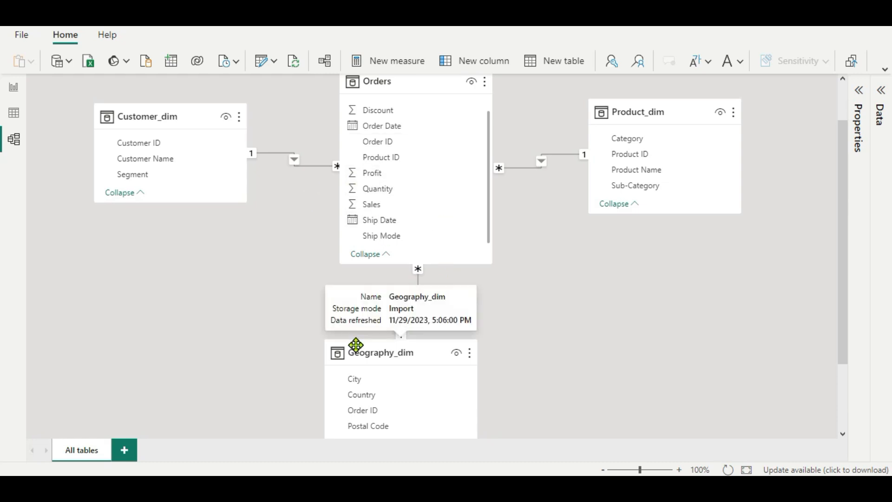
Step: Examine the relationships linking the Orders fact table to the customer, product and geography dimension tables
scroll(515, 353, down, 3)
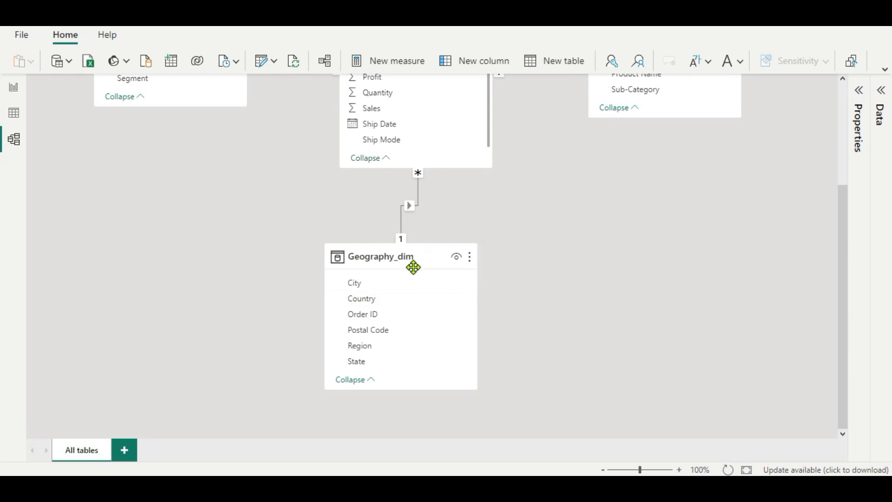
scroll(602, 245, up, 2)
scroll(603, 251, up, 3)
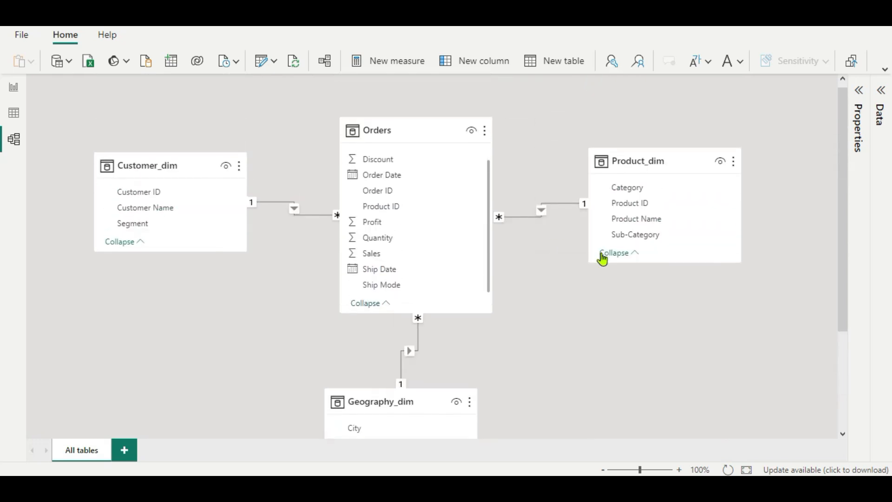
scroll(604, 258, down, 3)
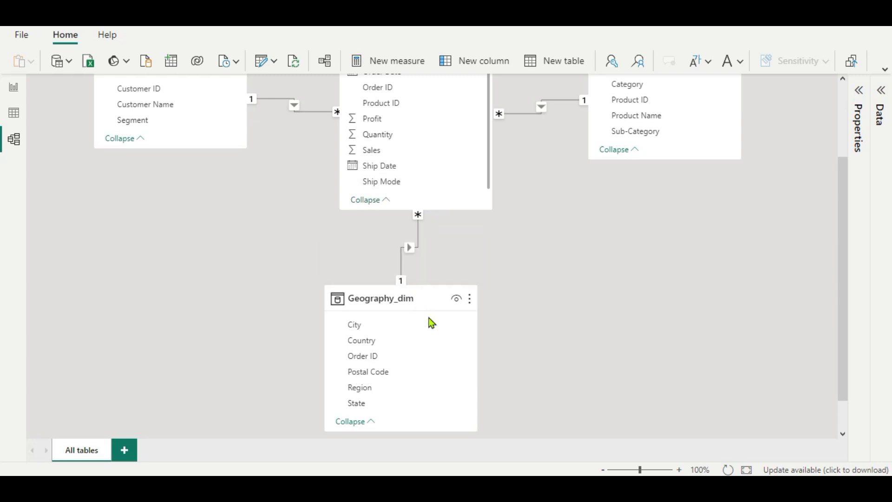
scroll(603, 270, up, 1)
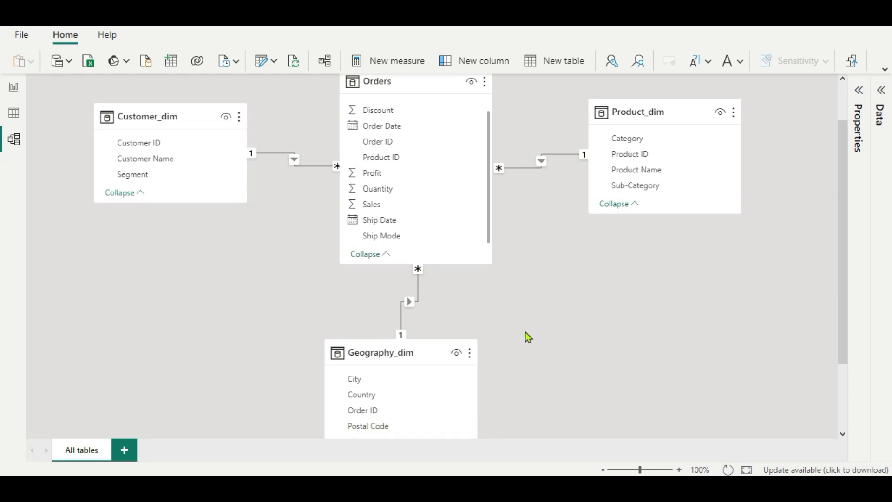
scroll(518, 330, up, 1)
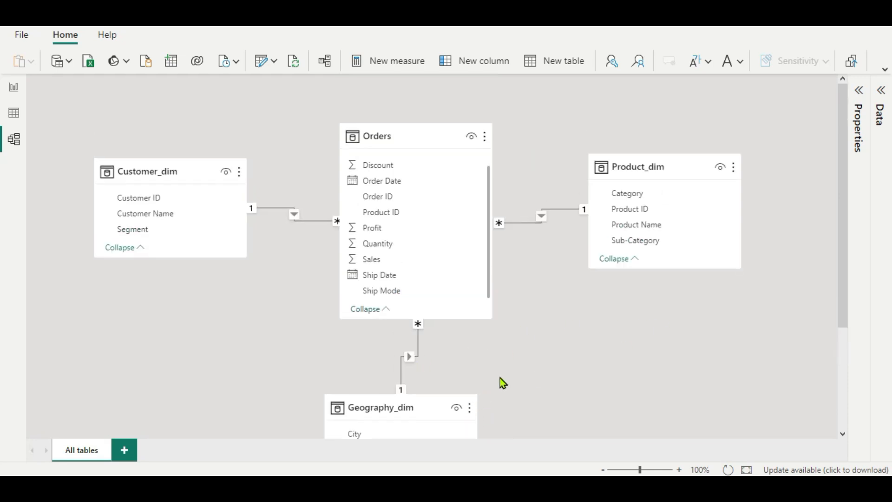
Step: Add a stacked bar chart of Sales from Orders by Category from Product_dim to the report page and enlarge it
click(14, 90)
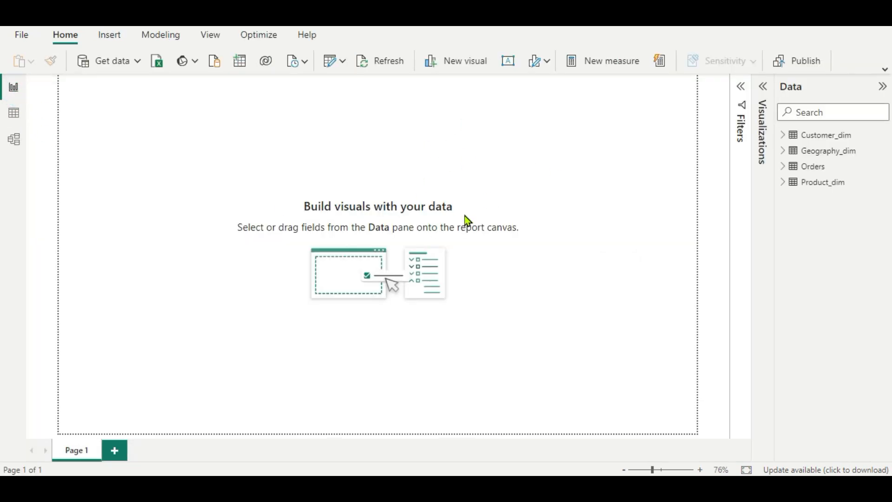
click(764, 91)
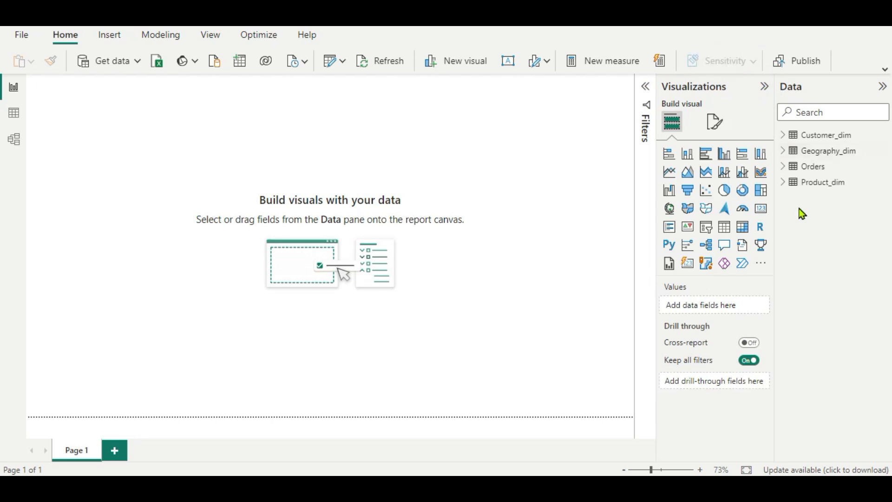
click(783, 184)
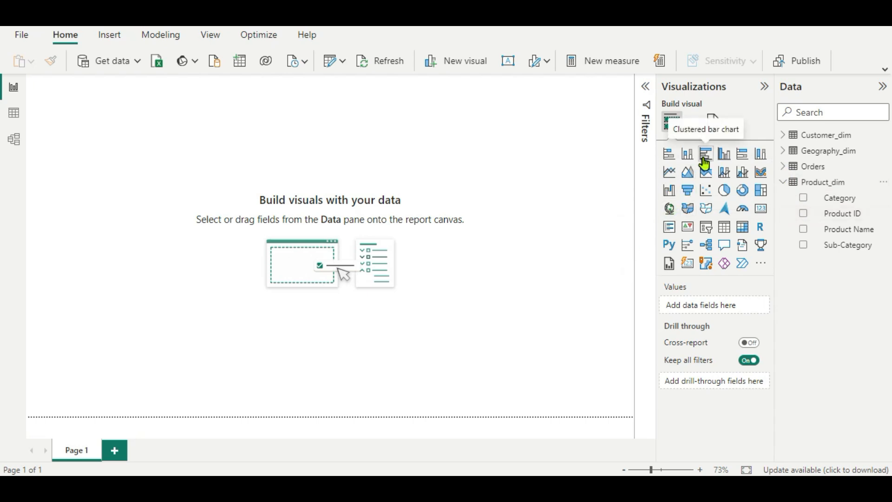
click(667, 158)
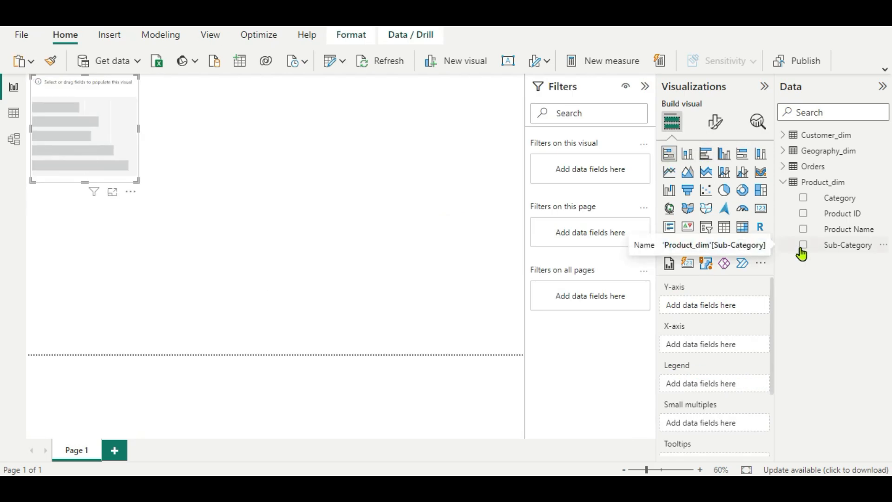
click(803, 199)
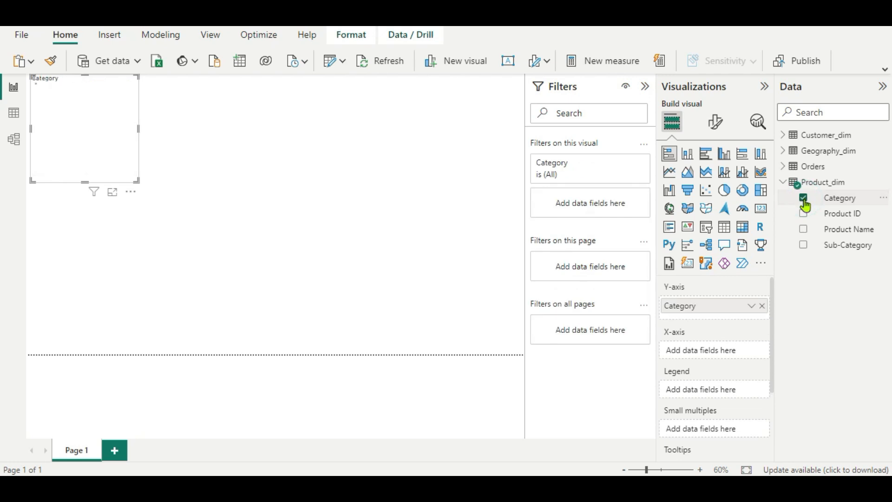
click(783, 167)
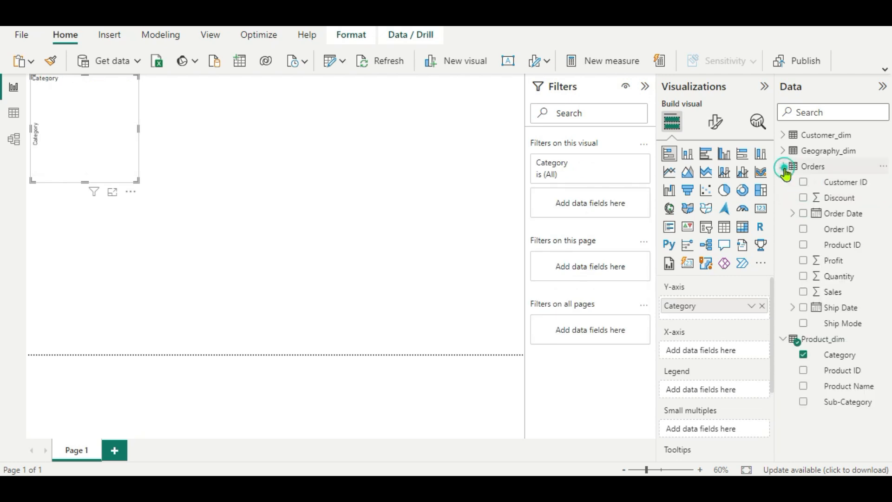
click(803, 291)
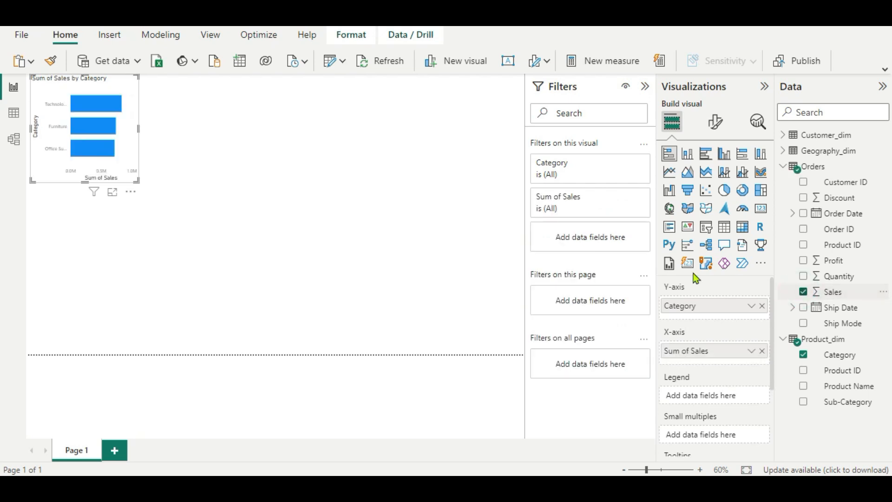
drag(137, 179, 238, 240)
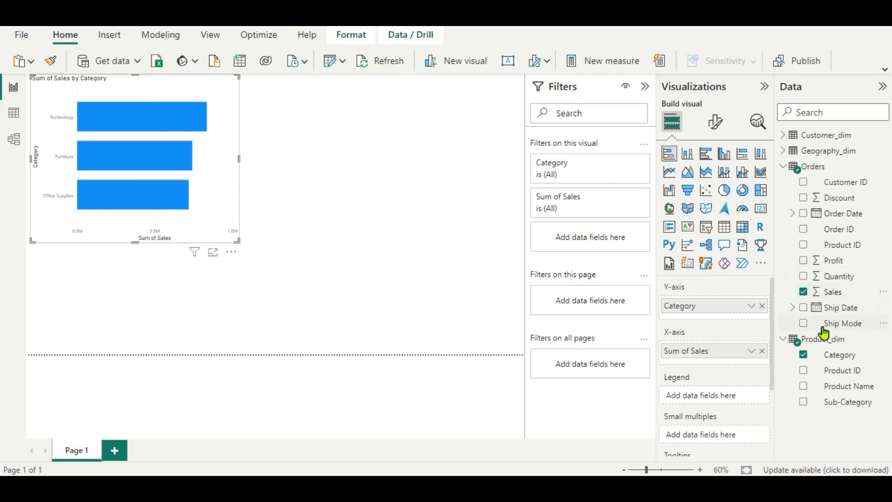
click(323, 283)
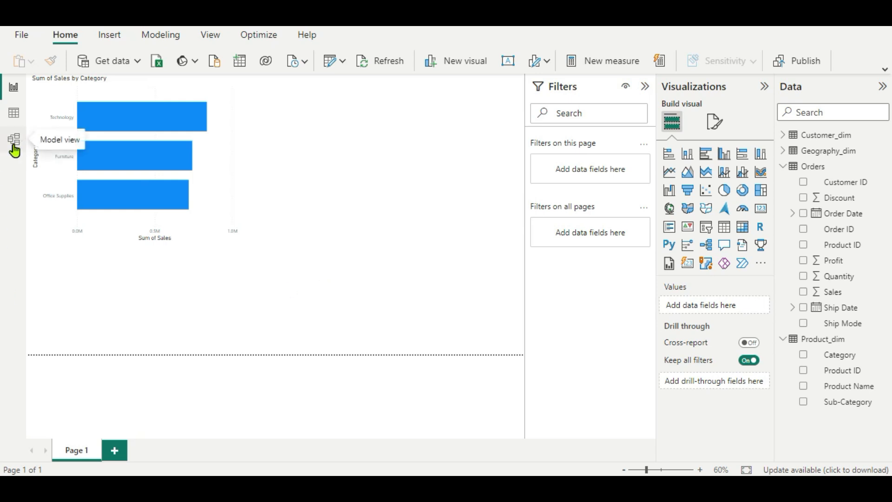
Step: Open the relationship management for the model's tables
click(168, 35)
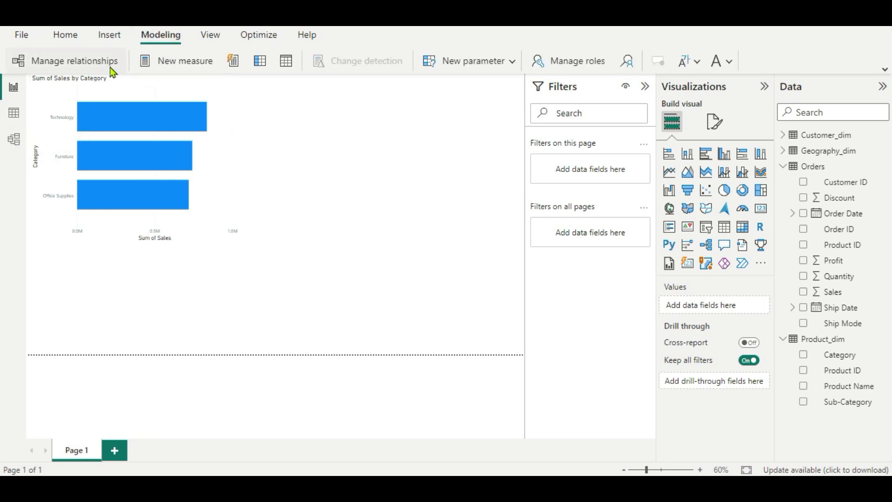